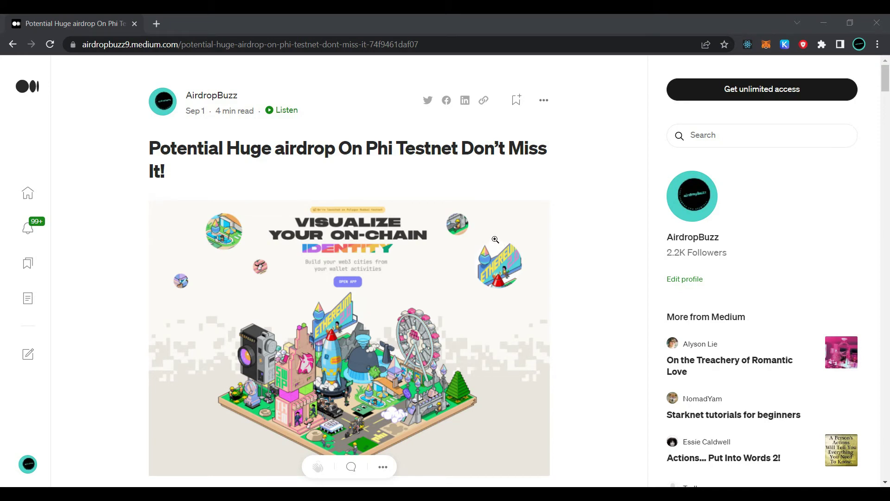
Step: Scroll the Phi article down to the Polygon Mumbai link and open its Chainlist page
{"action": "scroll", "coordinate": [495, 240], "scroll_direction": "down", "scroll_amount": 6}
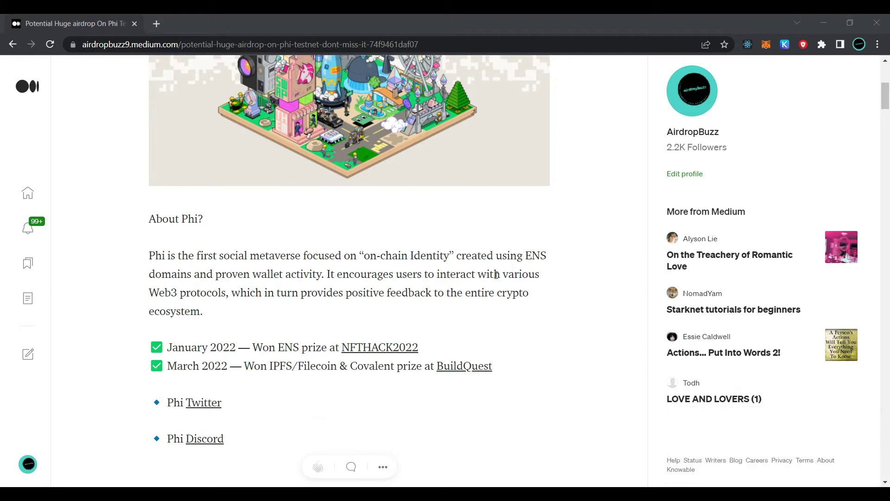
{"action": "scroll", "coordinate": [222, 269], "scroll_direction": "down", "scroll_amount": 1}
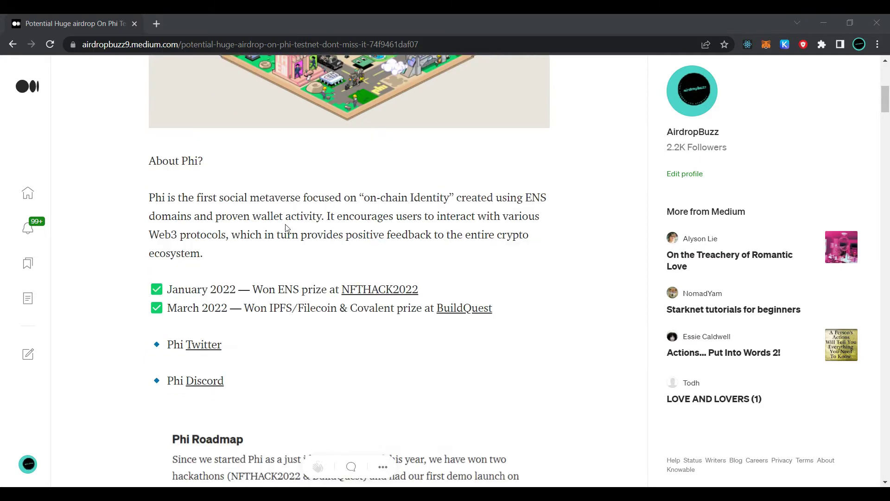
{"action": "scroll", "coordinate": [343, 215], "scroll_direction": "down", "scroll_amount": 1}
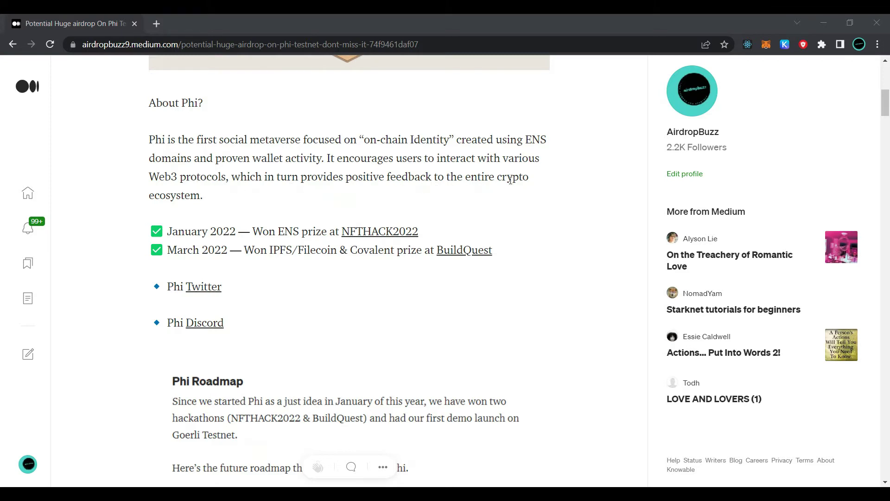
{"action": "scroll", "coordinate": [175, 221], "scroll_direction": "down", "scroll_amount": 1}
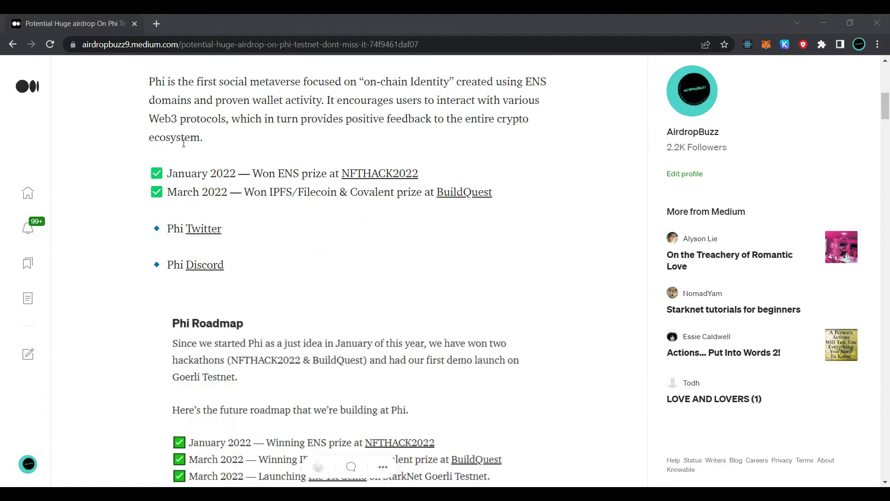
{"action": "scroll", "coordinate": [188, 162], "scroll_direction": "down", "scroll_amount": 5}
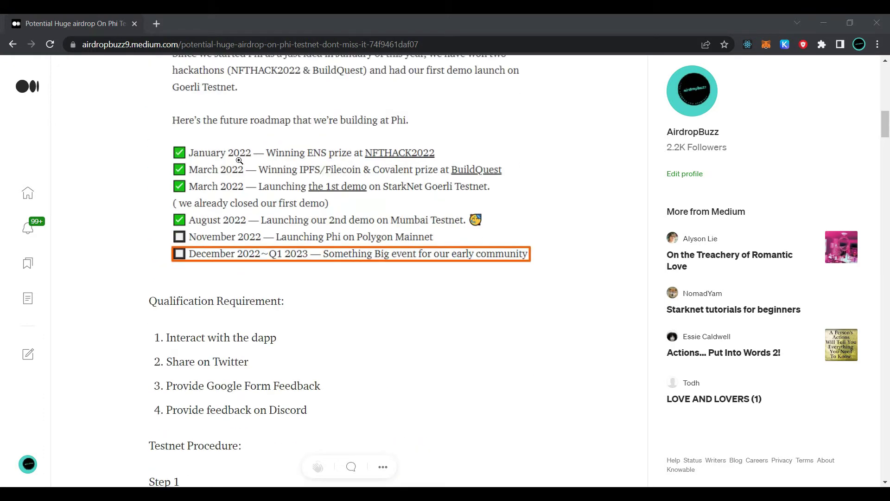
{"action": "scroll", "coordinate": [241, 155], "scroll_direction": "down", "scroll_amount": 5}
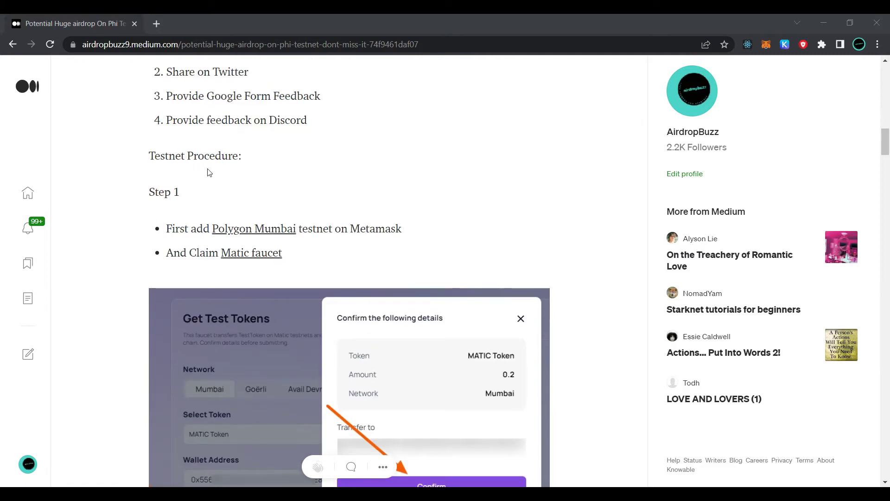
{"action": "scroll", "coordinate": [209, 172], "scroll_direction": "down", "scroll_amount": 1}
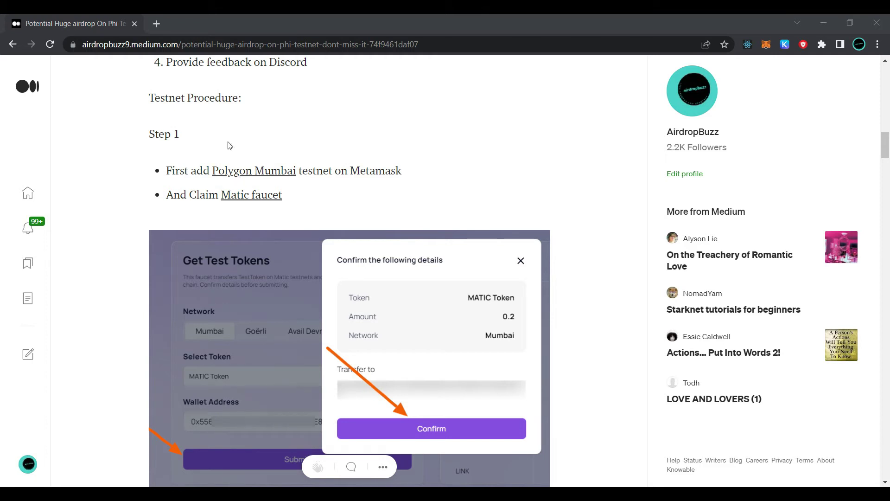
{"action": "left_click", "coordinate": [246, 174]}
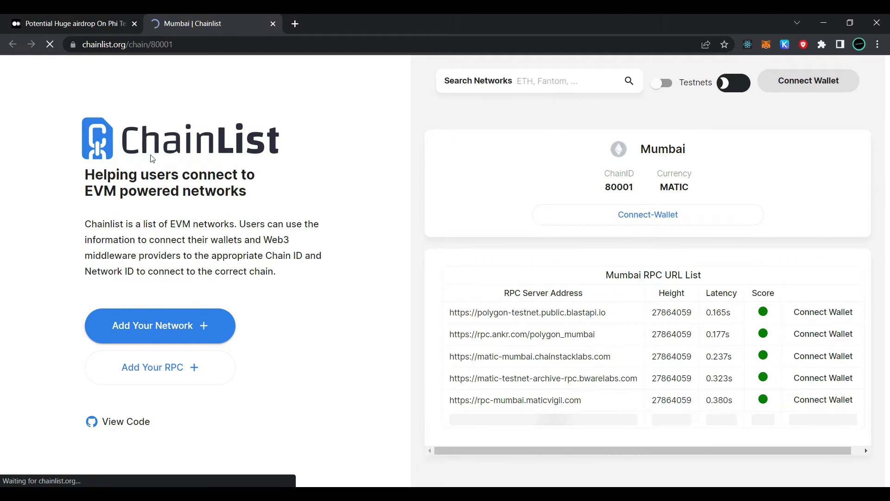
Step: Connect MetaMask to Chainlist, add the Mumbai network (Chain ID 80001), and close the tab
{"action": "left_click", "coordinate": [620, 218]}
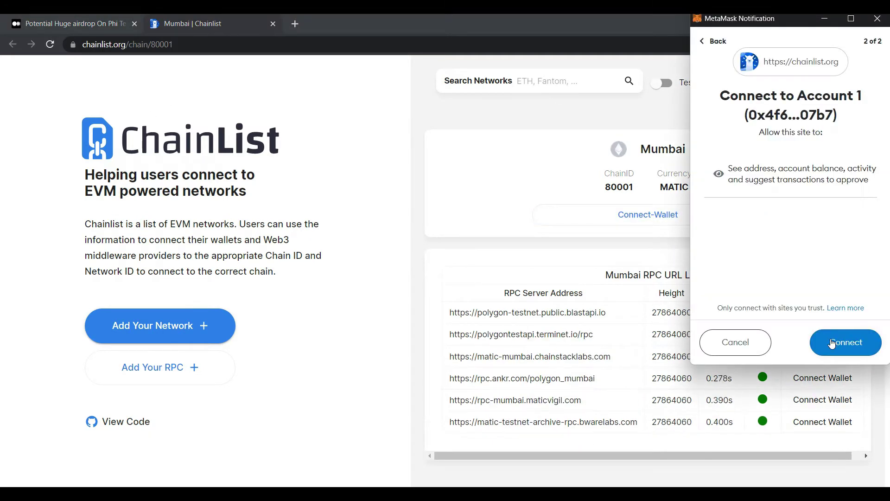
{"action": "left_click", "coordinate": [832, 344]}
{"action": "left_click", "coordinate": [648, 214]}
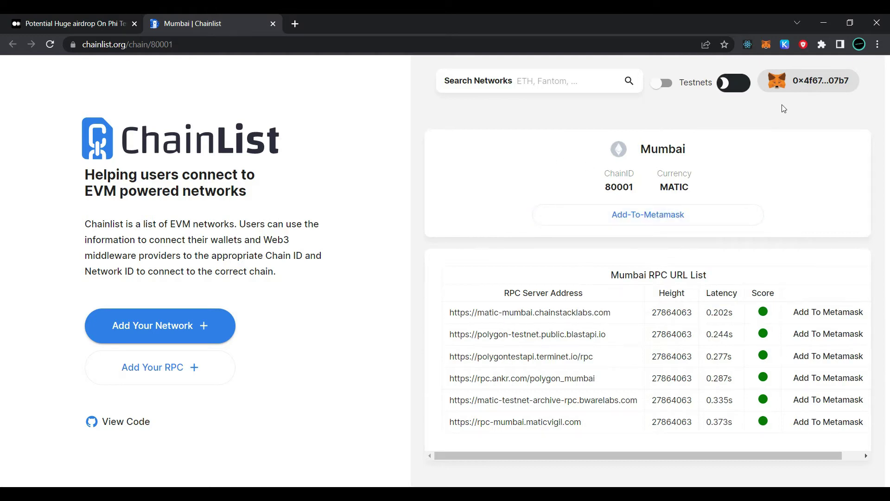
{"action": "left_click", "coordinate": [273, 24]}
Step: Request 0.2 Mumbai MATIC for the pasted wallet address, then close the faucet after it fails
{"action": "scroll", "coordinate": [289, 232], "scroll_direction": "down", "scroll_amount": 2}
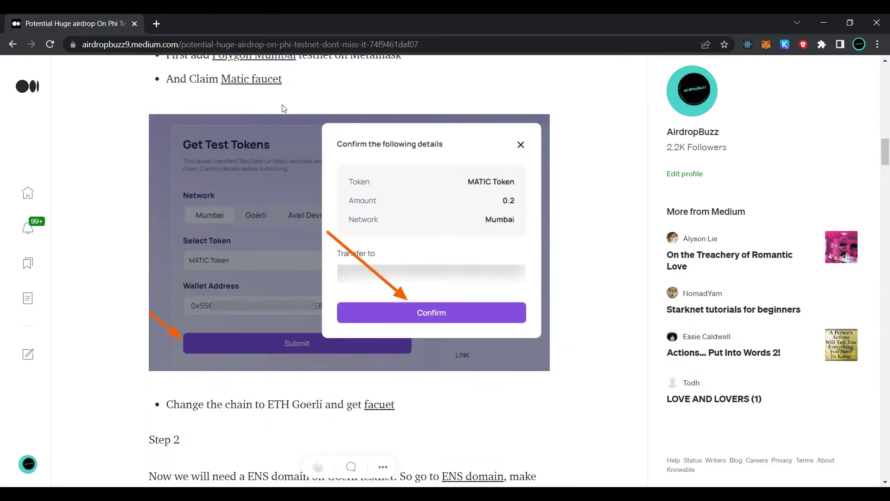
{"action": "left_click", "coordinate": [260, 80]}
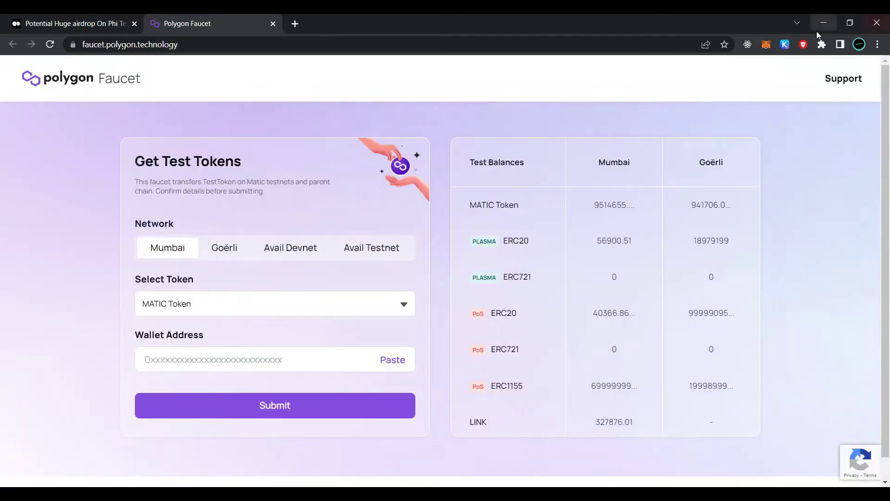
{"action": "left_click", "coordinate": [766, 46]}
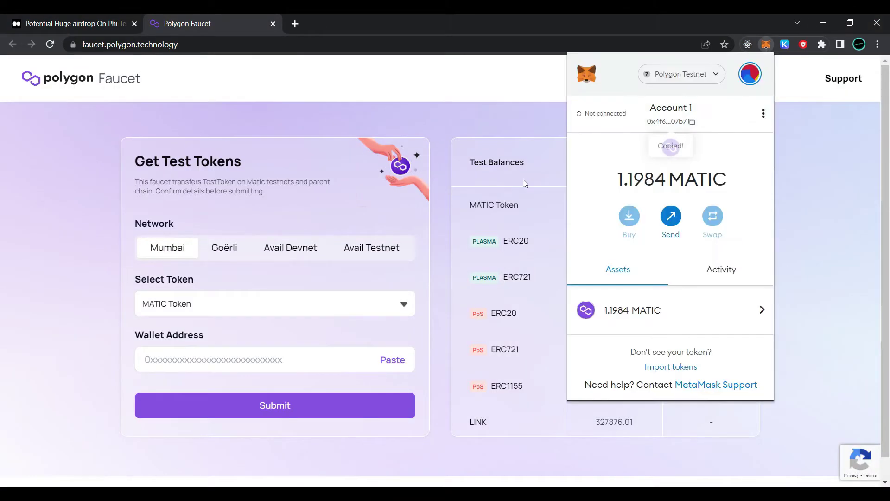
{"action": "left_click", "coordinate": [282, 358]}
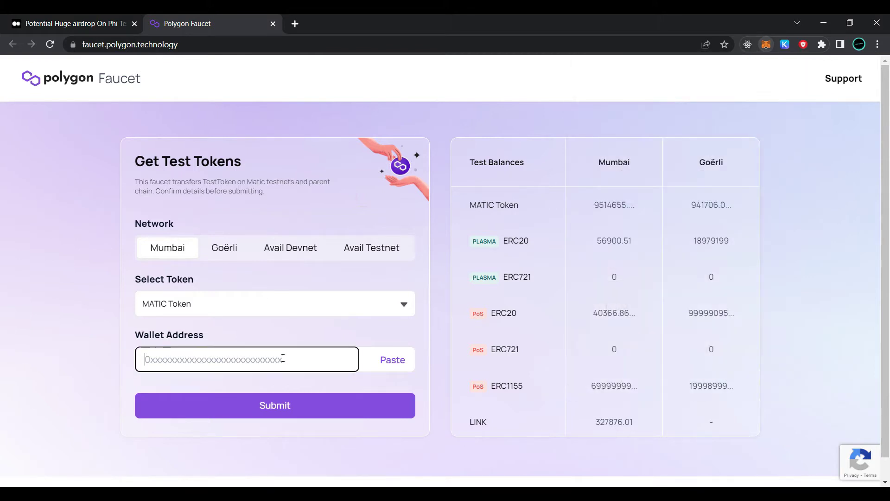
{"action": "left_click", "coordinate": [377, 362]}
{"action": "left_click", "coordinate": [333, 411]}
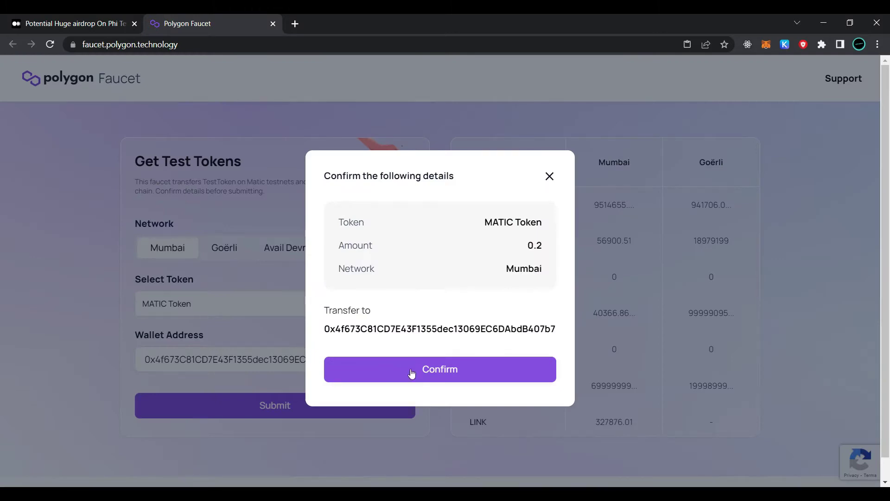
{"action": "left_click", "coordinate": [412, 373]}
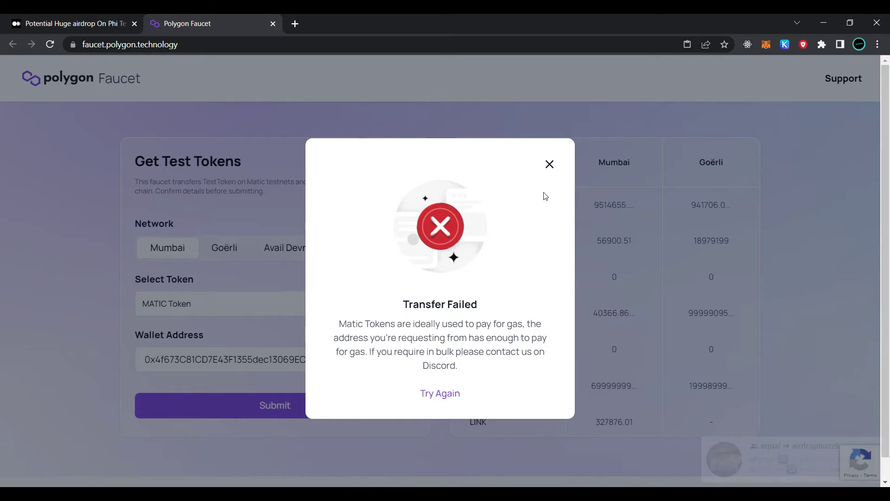
{"action": "left_click", "coordinate": [550, 165]}
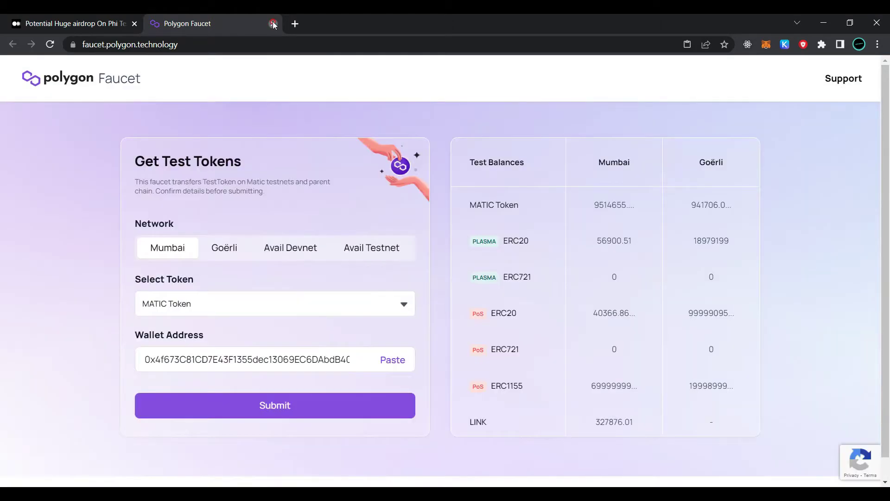
{"action": "left_click", "coordinate": [273, 24]}
Step: Open the ENS domain link from the article's Step 2 in a new tab
{"action": "scroll", "coordinate": [198, 245], "scroll_direction": "down", "scroll_amount": 6}
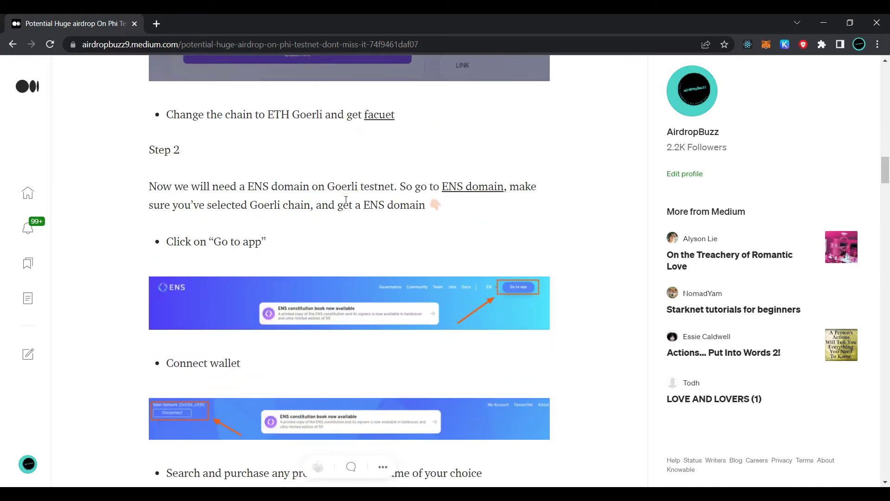
{"action": "left_click", "coordinate": [489, 191]}
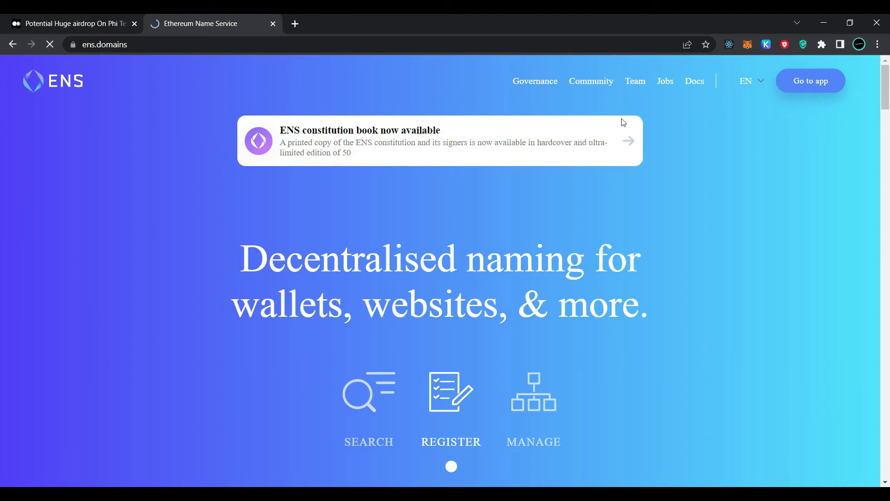
{"action": "scroll", "coordinate": [533, 186], "scroll_direction": "down", "scroll_amount": 3}
{"action": "scroll", "coordinate": [439, 243], "scroll_direction": "up", "scroll_amount": 3}
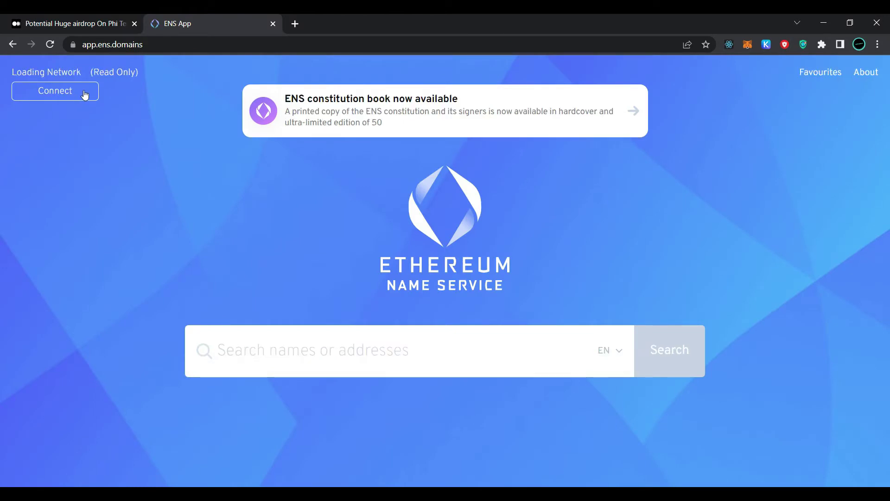
Step: Connect MetaMask to the ENS App and switch the wallet to the Goerli Test Network
{"action": "left_click", "coordinate": [85, 93]}
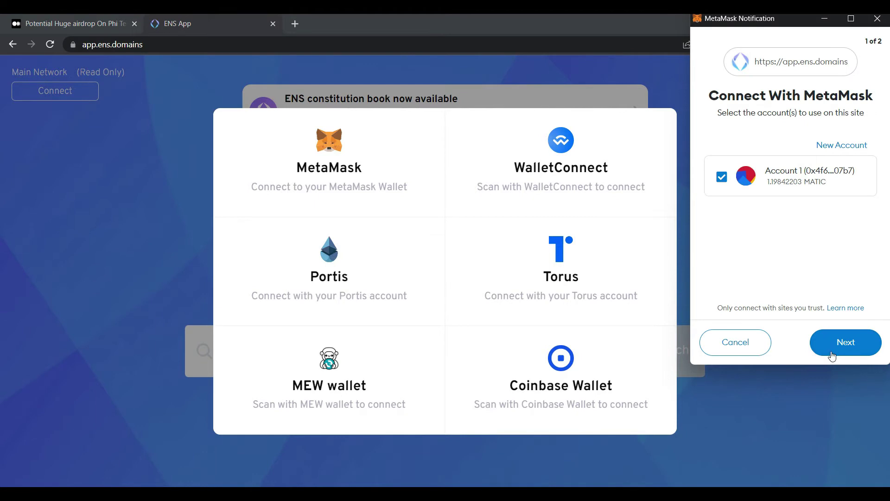
{"action": "left_click", "coordinate": [832, 355]}
{"action": "left_click", "coordinate": [832, 356]}
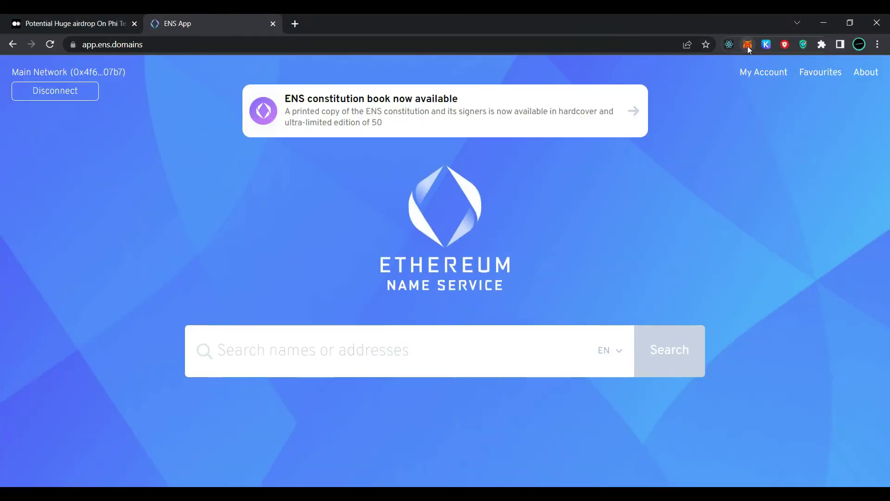
{"action": "left_click", "coordinate": [747, 46]}
{"action": "left_click", "coordinate": [658, 74]}
{"action": "scroll", "coordinate": [621, 231], "scroll_direction": "down", "scroll_amount": 5}
{"action": "scroll", "coordinate": [649, 236], "scroll_direction": "down", "scroll_amount": 3}
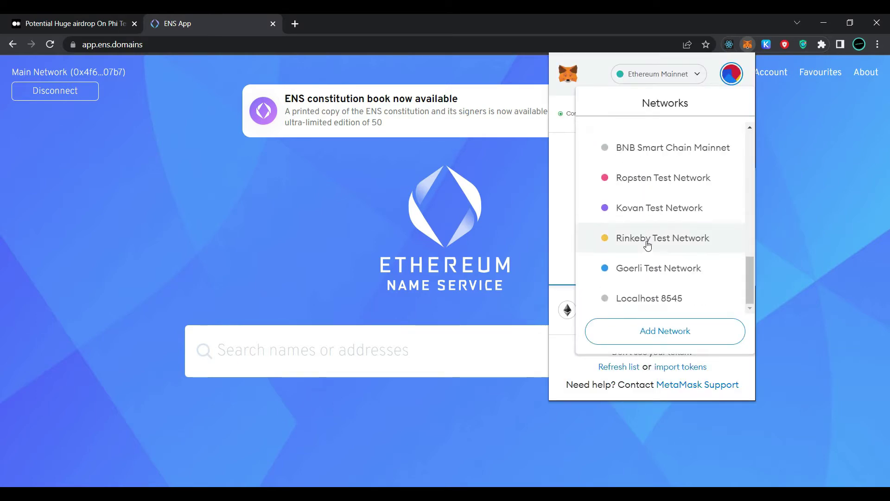
{"action": "left_click", "coordinate": [684, 264]}
Step: Search ENS for the name airdropbuzz to reach its registration page
{"action": "left_click", "coordinate": [304, 364]}
{"action": "type", "text": "airdropbuzz"}
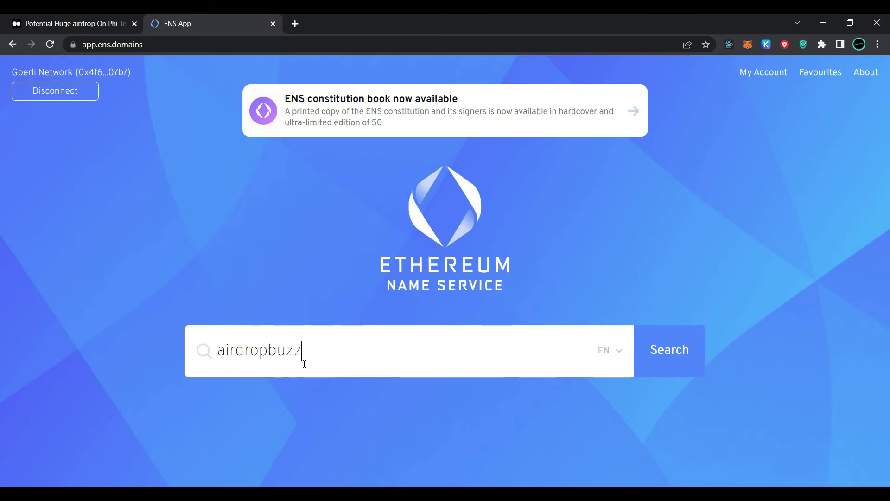
{"action": "left_click", "coordinate": [648, 349]}
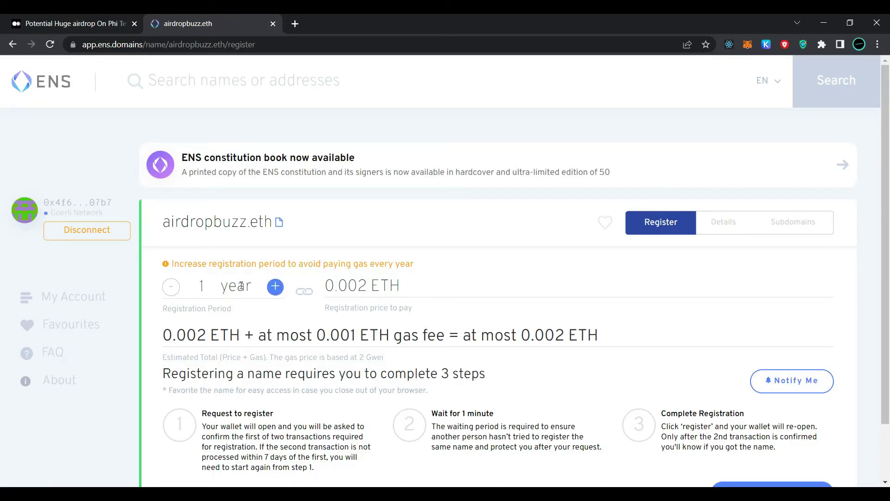
Step: Extend the registration to 2 years (0.003 ETH) and reject the pending wallet transactions
{"action": "left_click", "coordinate": [276, 287]}
{"action": "scroll", "coordinate": [740, 431], "scroll_direction": "down", "scroll_amount": 1}
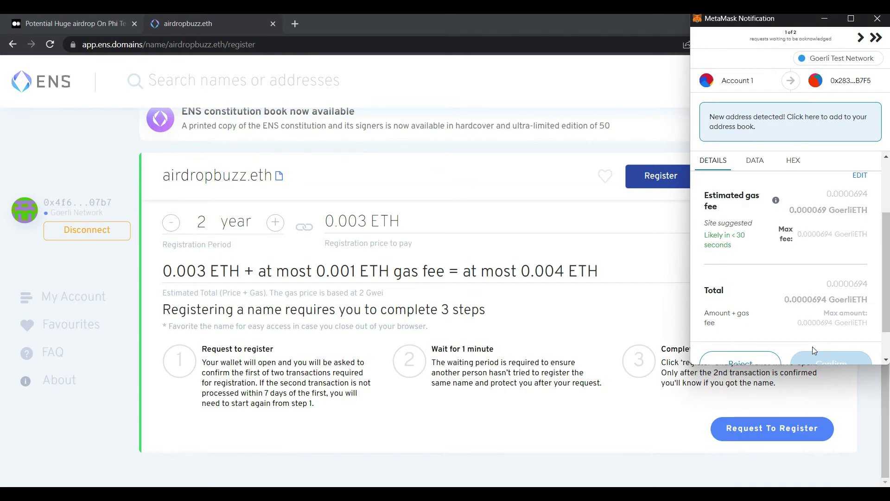
{"action": "scroll", "coordinate": [814, 272], "scroll_direction": "down", "scroll_amount": 2}
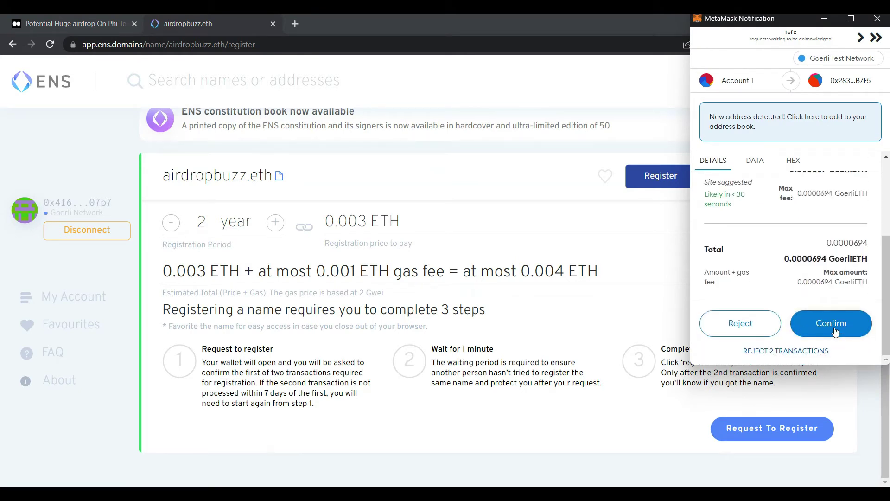
{"action": "left_click", "coordinate": [802, 351]}
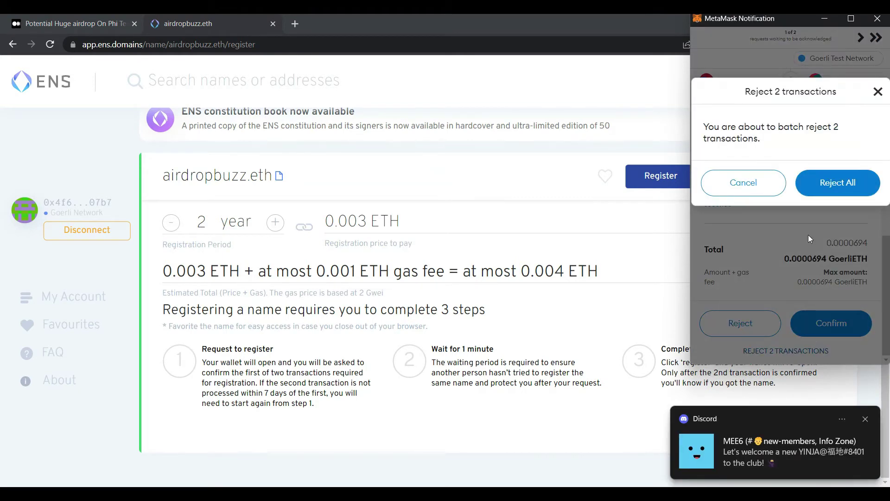
{"action": "left_click", "coordinate": [835, 183]}
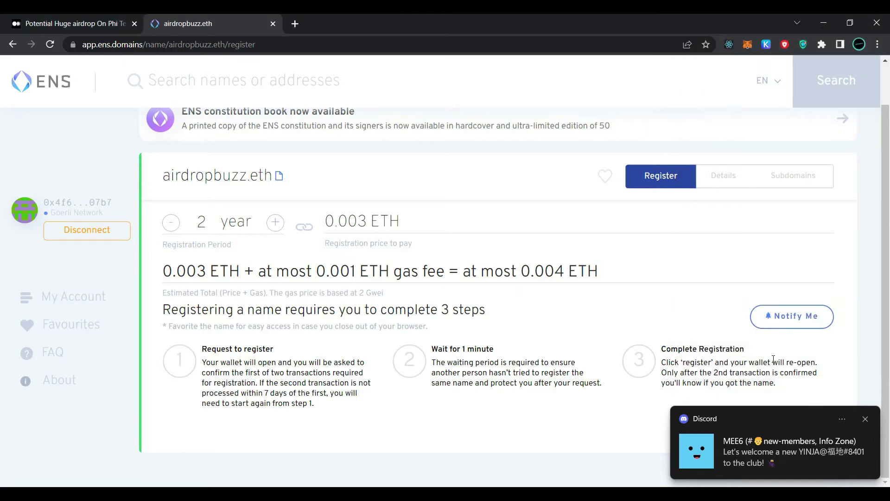
{"action": "left_click", "coordinate": [866, 419]}
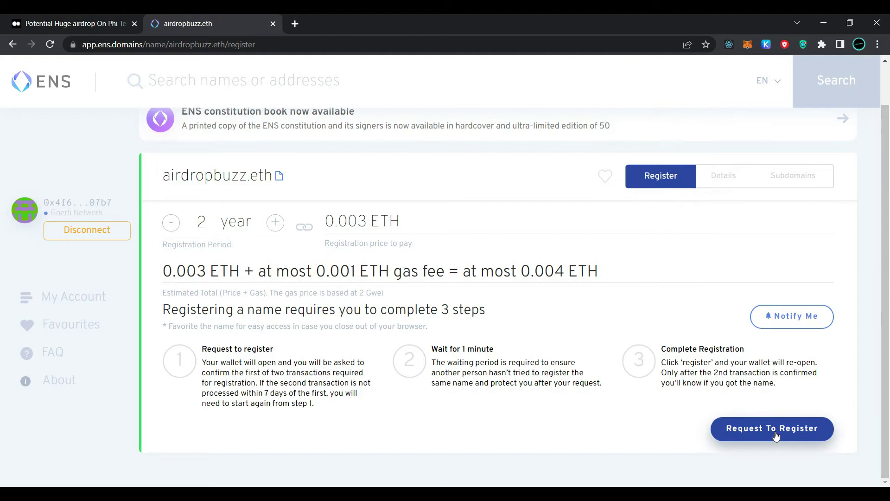
Step: Request registration of airdropbuzz.eth and confirm the first transaction in MetaMask
{"action": "left_click", "coordinate": [776, 436]}
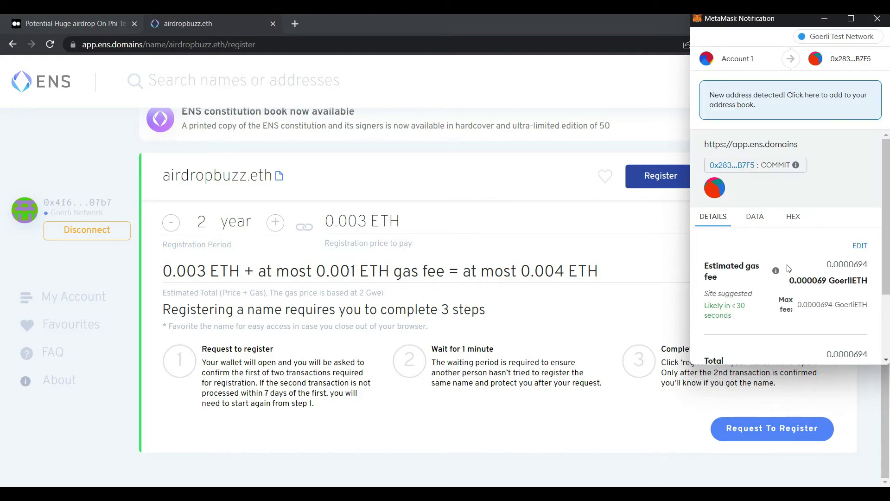
{"action": "scroll", "coordinate": [788, 269], "scroll_direction": "down", "scroll_amount": 2}
{"action": "left_click", "coordinate": [826, 343]}
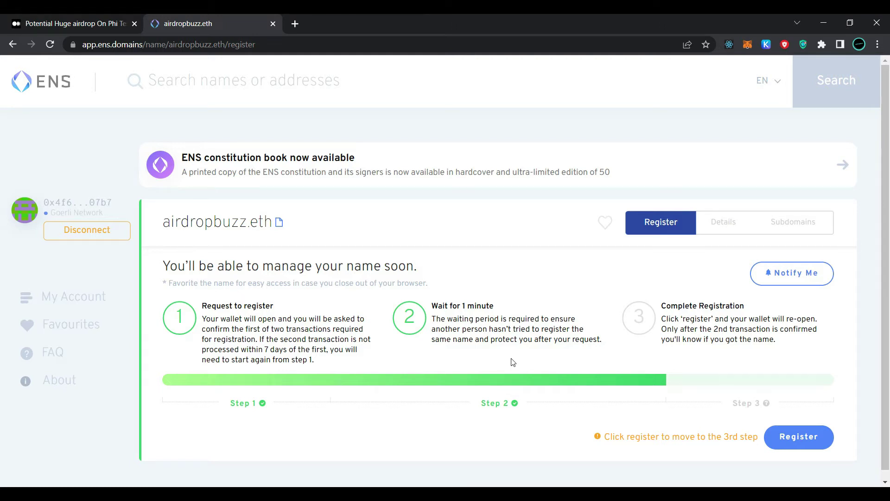
Step: Run the final Register step for airdropbuzz.eth and confirm its MetaMask transaction
{"action": "left_click", "coordinate": [801, 432]}
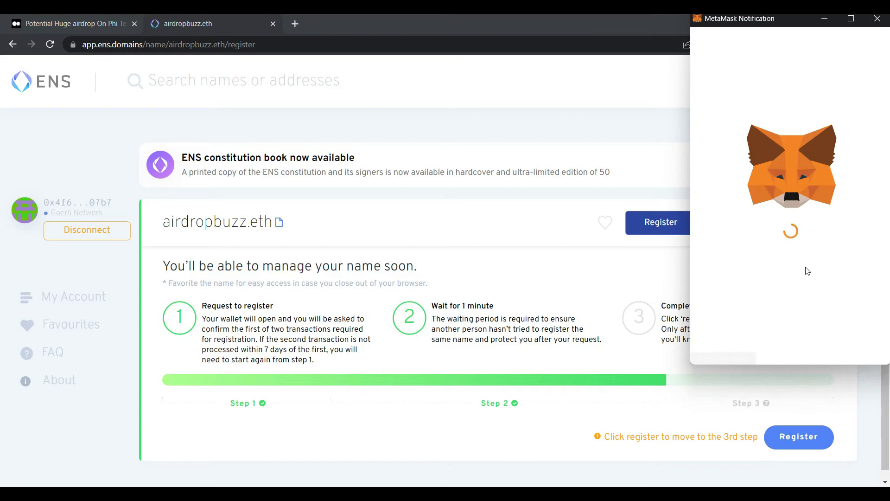
{"action": "scroll", "coordinate": [809, 297], "scroll_direction": "down", "scroll_amount": 4}
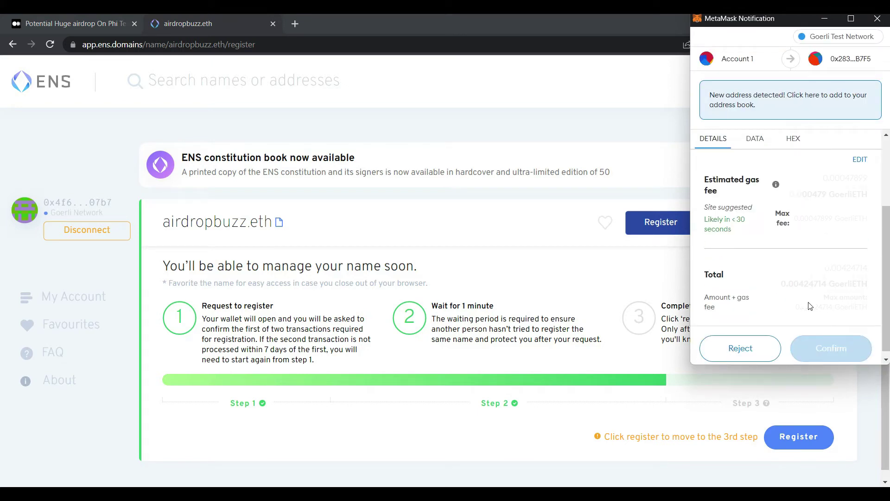
{"action": "left_click", "coordinate": [819, 345]}
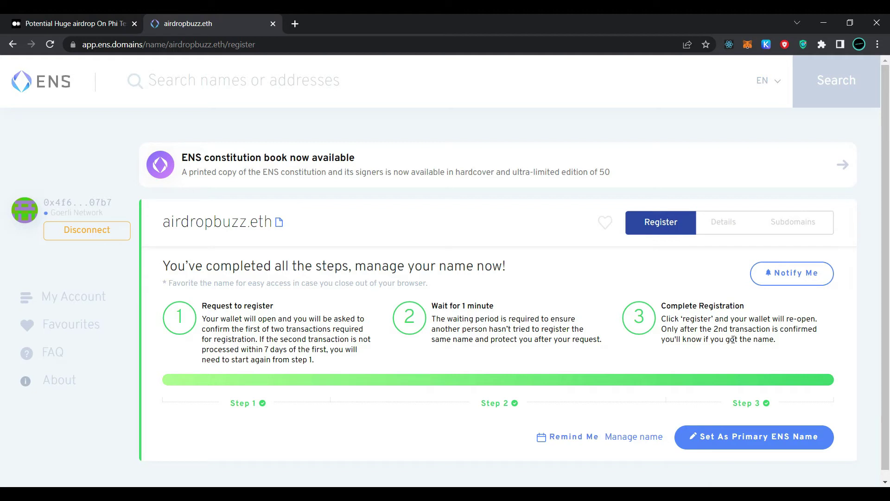
Step: Save airdropbuzz.eth as the primary ENS name and confirm the transaction in MetaMask
{"action": "left_click", "coordinate": [733, 444]}
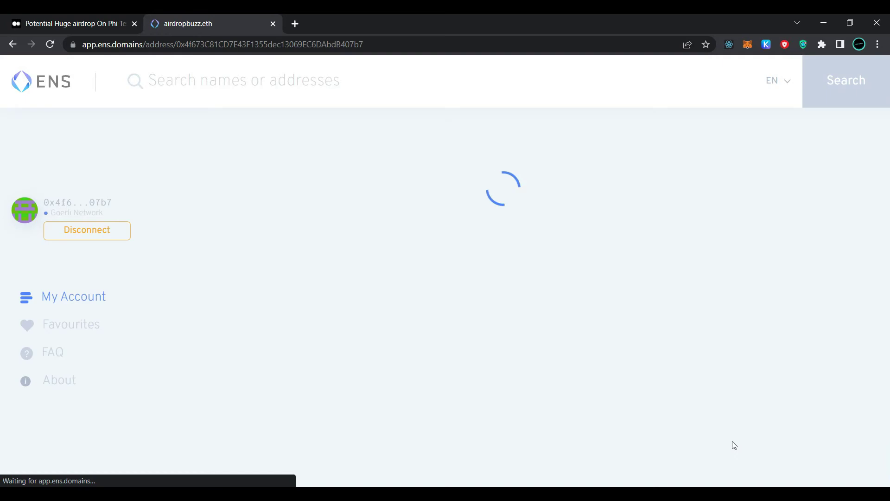
{"action": "scroll", "coordinate": [247, 375], "scroll_direction": "down", "scroll_amount": 3}
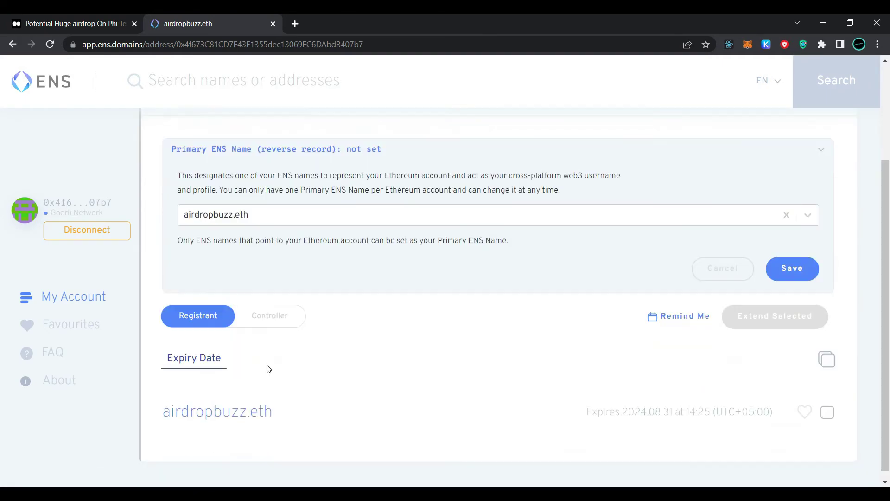
{"action": "left_click", "coordinate": [777, 259]}
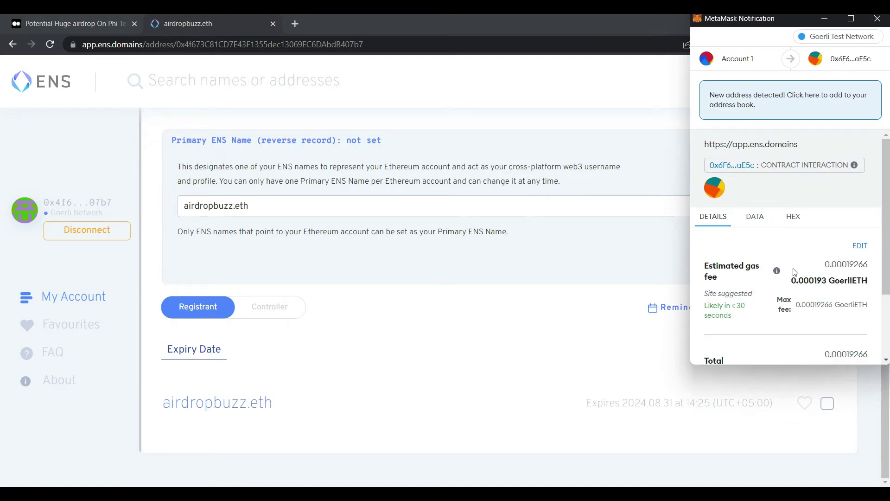
{"action": "scroll", "coordinate": [799, 251], "scroll_direction": "down", "scroll_amount": 3}
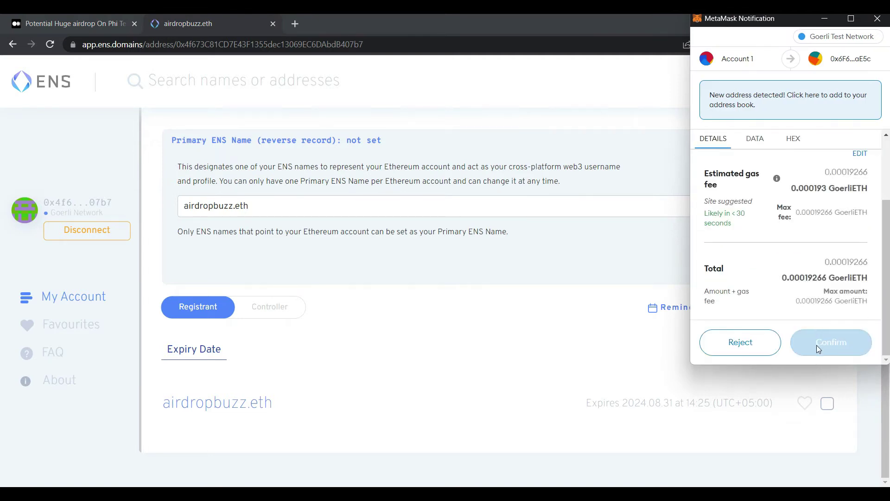
{"action": "left_click", "coordinate": [816, 345]}
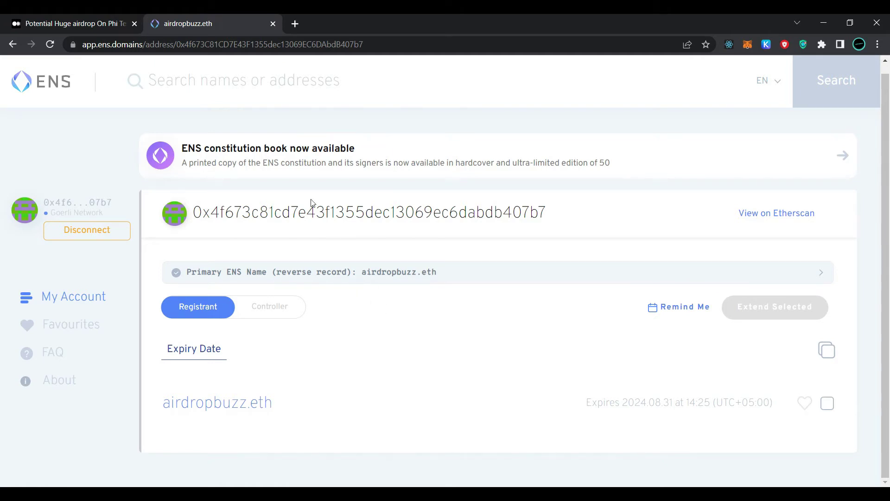
Step: Return to the Medium article and follow its Step 3 link to the Phi app
{"action": "left_click", "coordinate": [52, 21]}
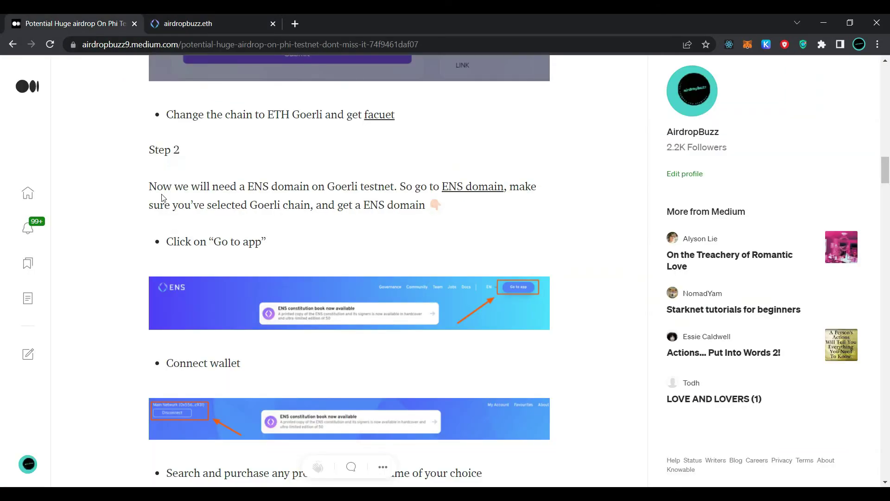
{"action": "scroll", "coordinate": [163, 198], "scroll_direction": "down", "scroll_amount": 10}
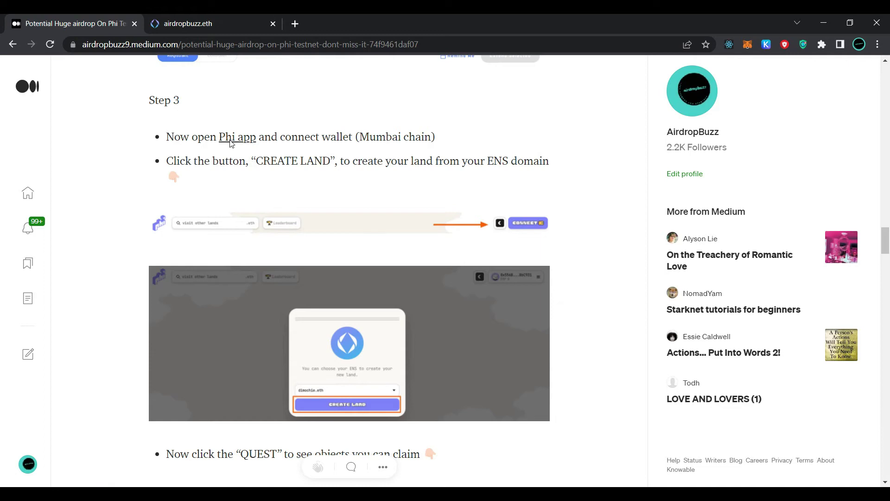
{"action": "left_click", "coordinate": [232, 139]}
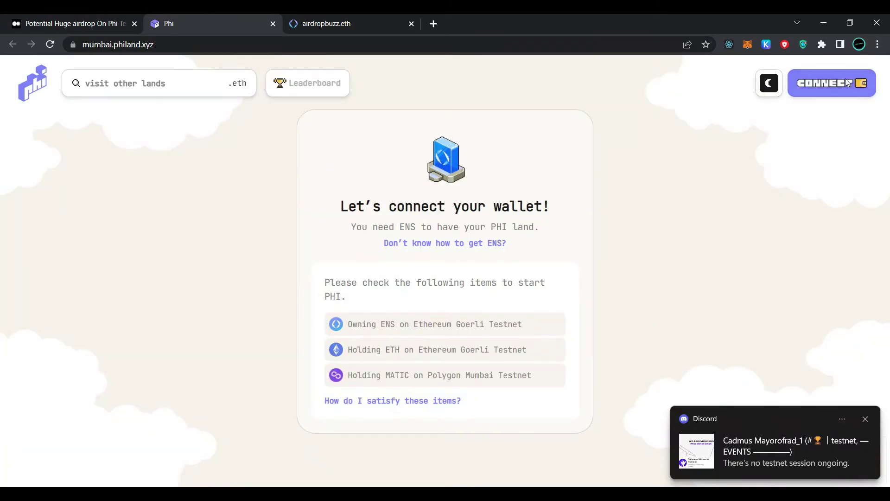
Step: Connect MetaMask to Phi and approve switching from Goerli to the Polygon testnet
{"action": "left_click", "coordinate": [847, 83]}
{"action": "left_click", "coordinate": [315, 192]}
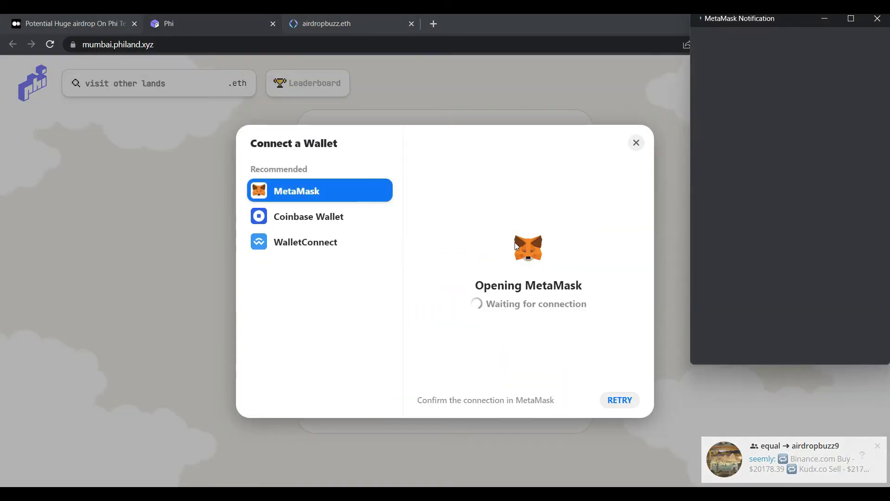
{"action": "left_click", "coordinate": [841, 341]}
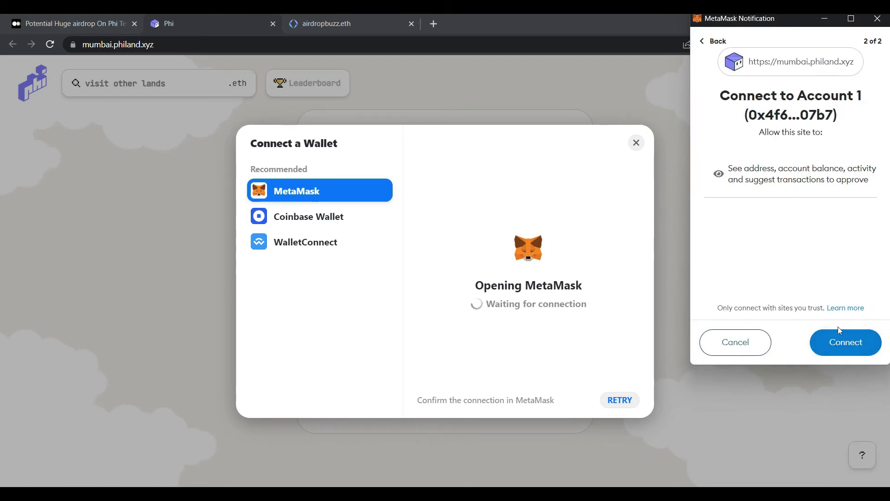
{"action": "left_click", "coordinate": [847, 341]}
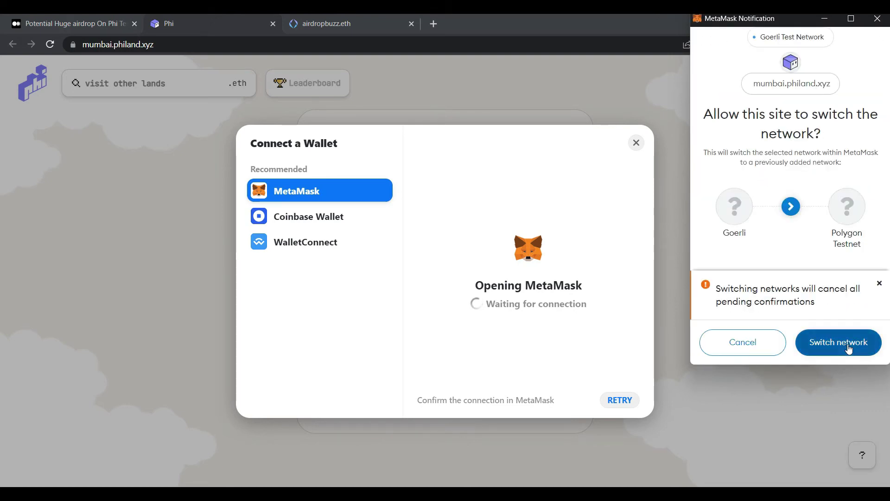
{"action": "left_click", "coordinate": [849, 349]}
Step: Create a Phi land from airdropbuzz.eth and confirm the creation transaction in MetaMask
{"action": "left_click", "coordinate": [462, 373]}
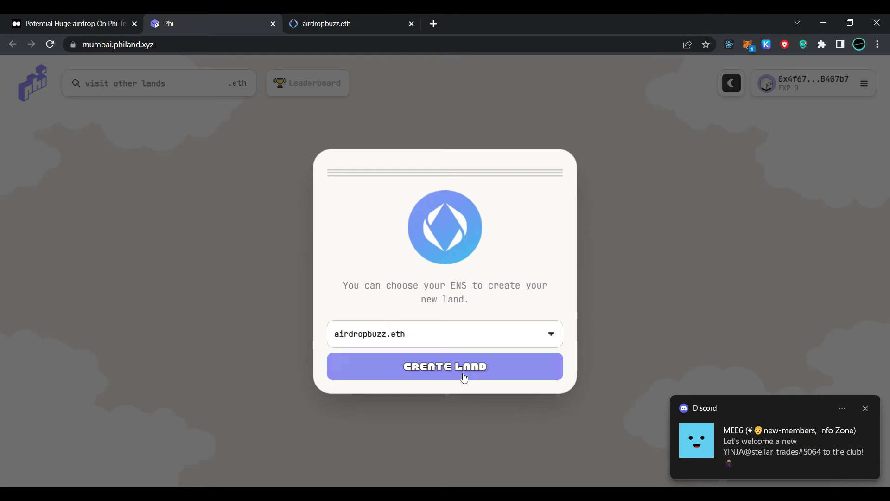
{"action": "left_click", "coordinate": [472, 373]}
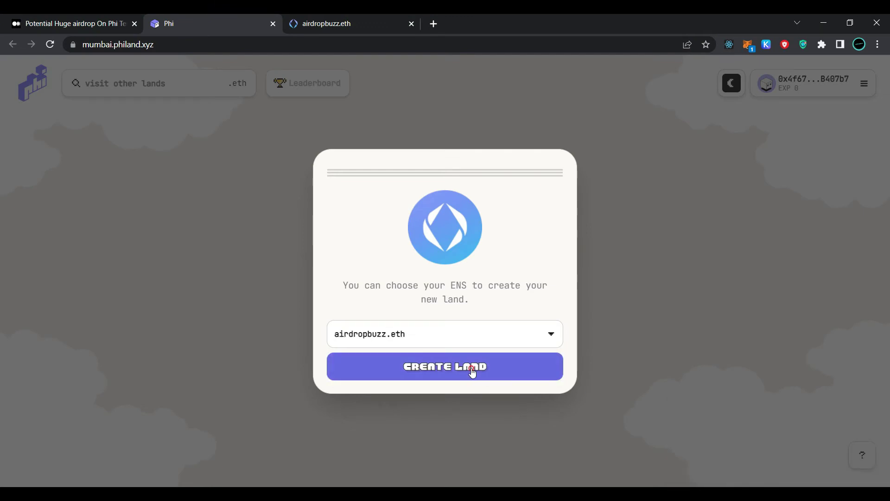
{"action": "left_click", "coordinate": [472, 372]}
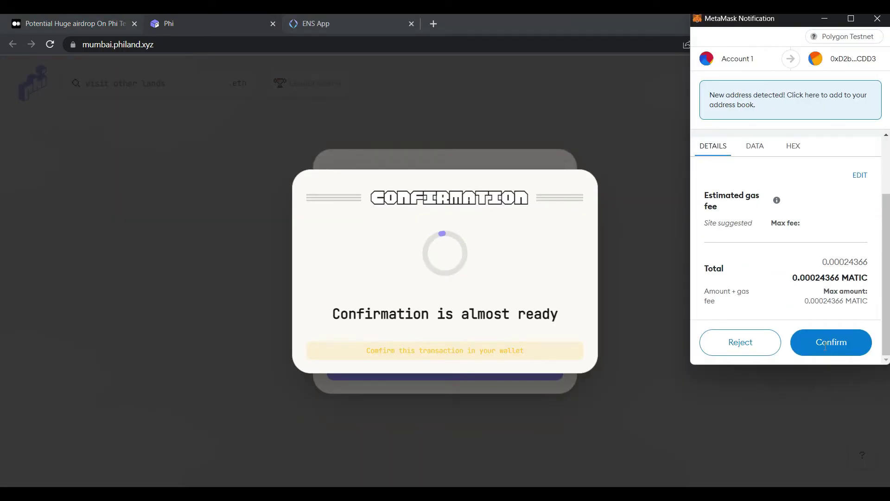
{"action": "left_click", "coordinate": [824, 363]}
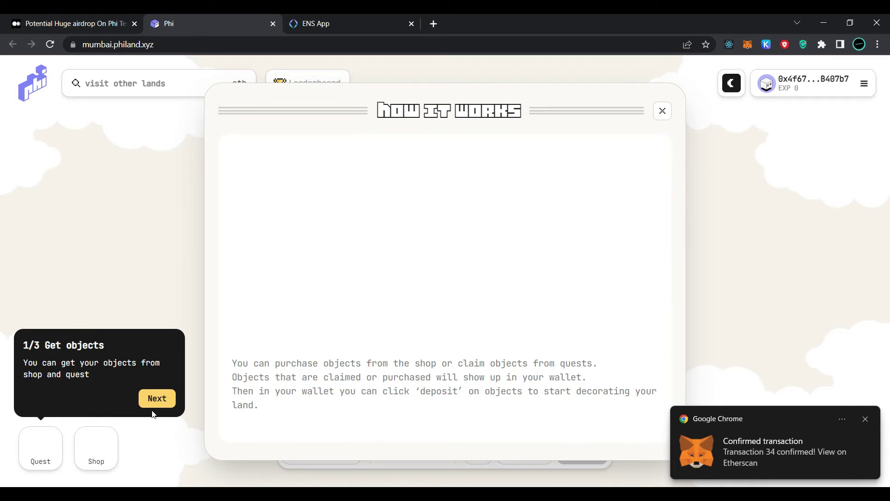
Step: Dismiss the How it works guide and briefly check the owned-lands panel
{"action": "left_click", "coordinate": [161, 399]}
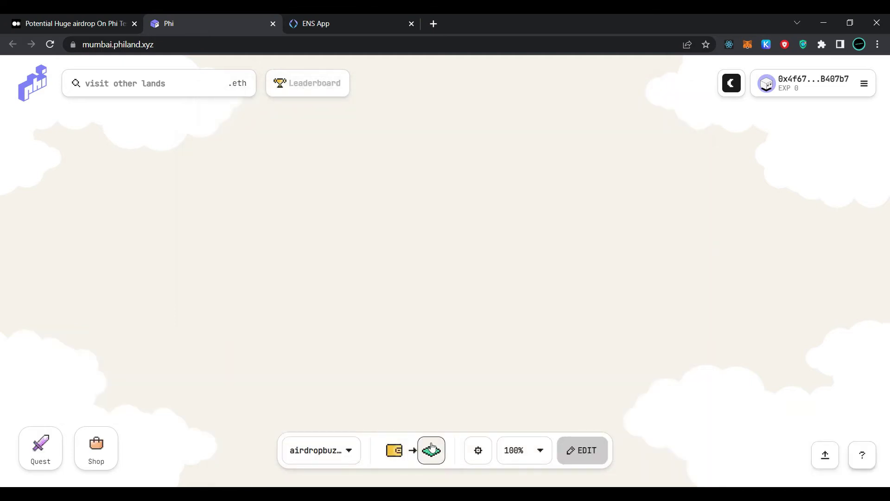
{"action": "left_click", "coordinate": [432, 450]}
{"action": "key", "text": "Escape"}
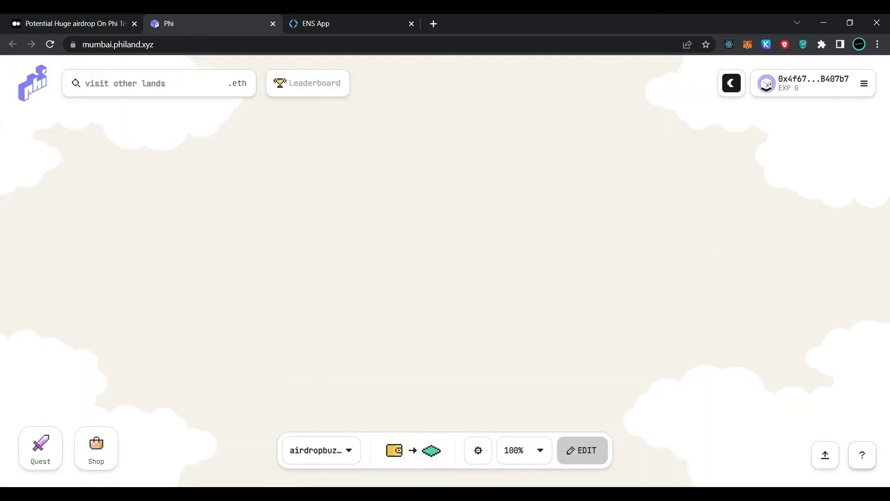
Step: Claim the ENS Chess Piece quest reward, confirm its transaction, and close the quest list
{"action": "left_click", "coordinate": [40, 446]}
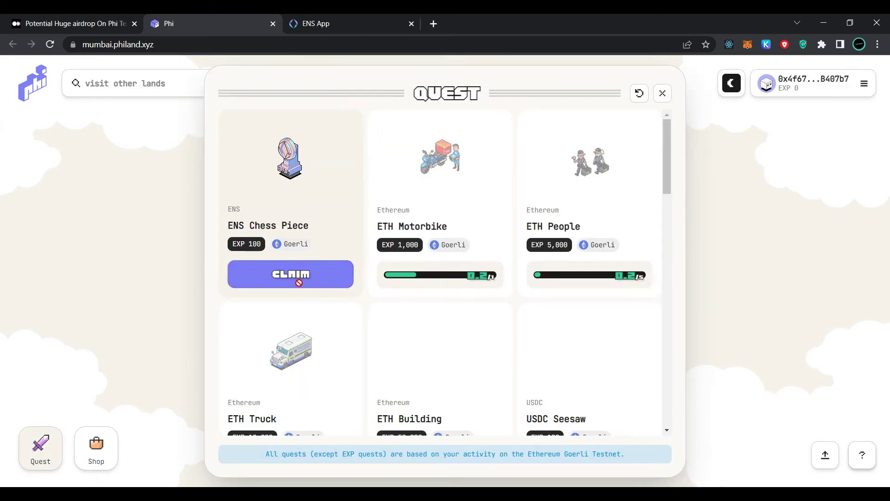
{"action": "left_click", "coordinate": [297, 278]}
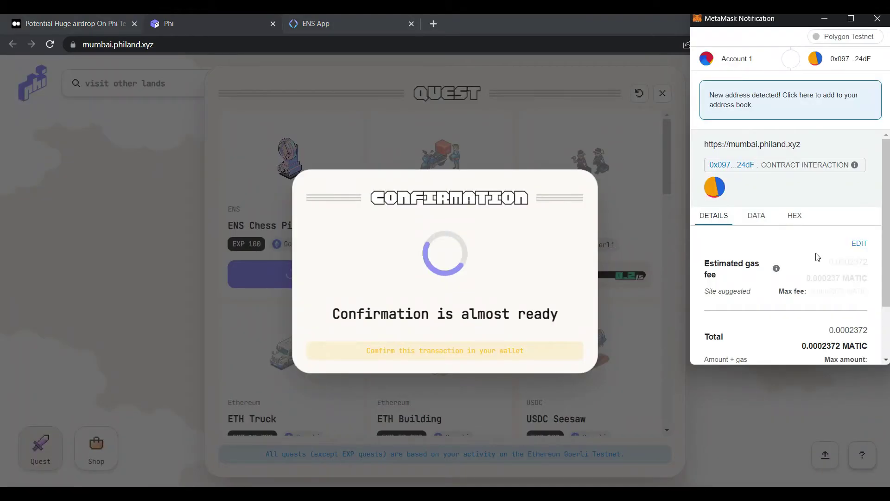
{"action": "scroll", "coordinate": [840, 312], "scroll_direction": "down", "scroll_amount": 2}
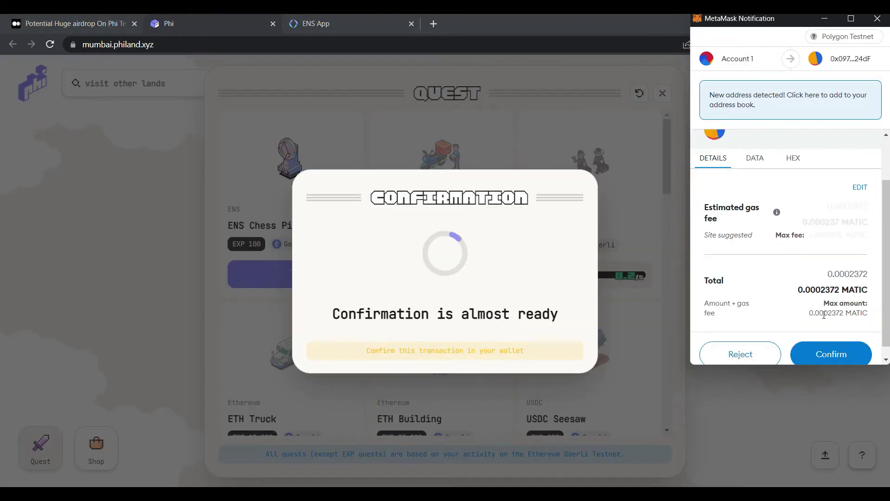
{"action": "left_click", "coordinate": [828, 358]}
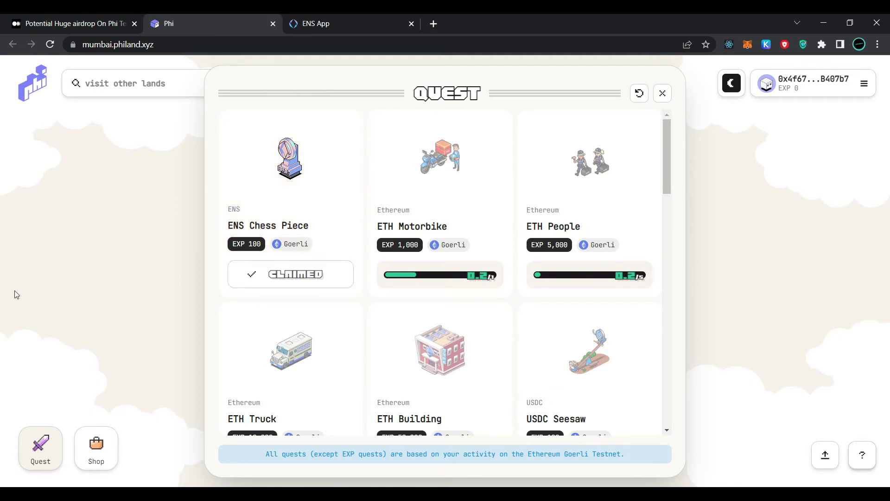
{"action": "left_click", "coordinate": [661, 95]}
Step: Add the free Twitter Tree, Discord Monument and Container Set 1 to the cart and purchase them
{"action": "left_click", "coordinate": [96, 446]}
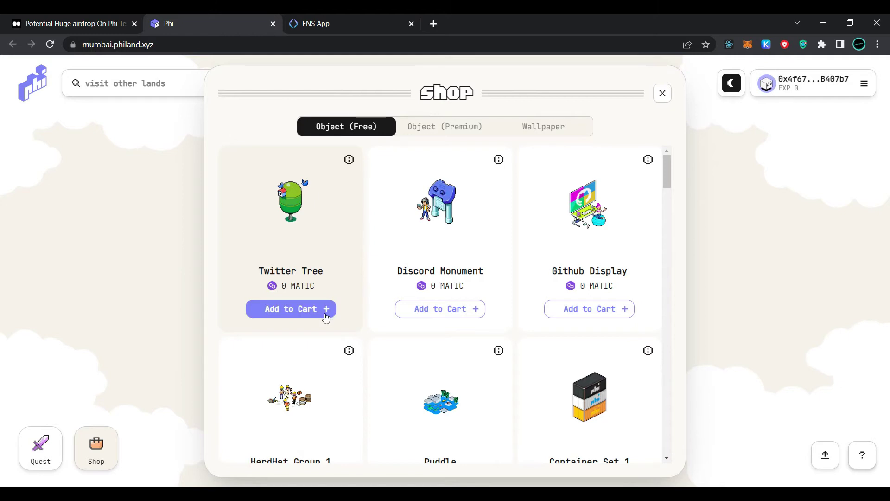
{"action": "left_click", "coordinate": [326, 315]}
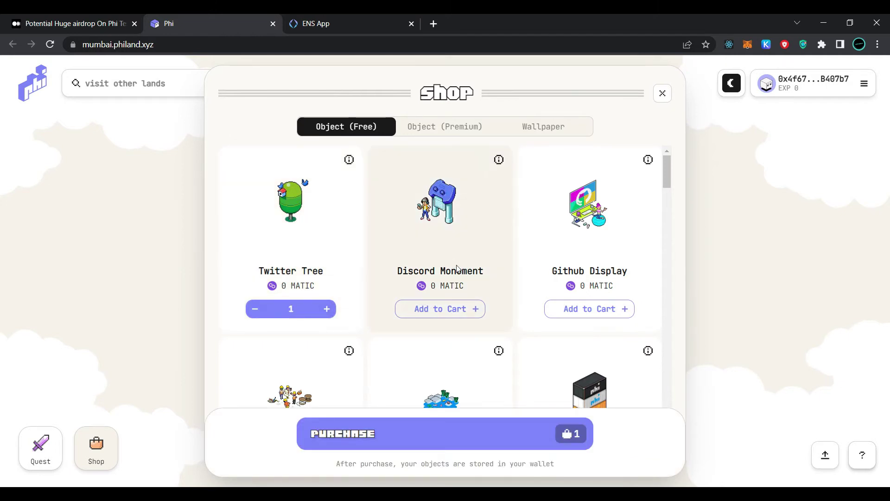
{"action": "scroll", "coordinate": [458, 268], "scroll_direction": "down", "scroll_amount": 1}
{"action": "scroll", "coordinate": [458, 267], "scroll_direction": "up", "scroll_amount": 1}
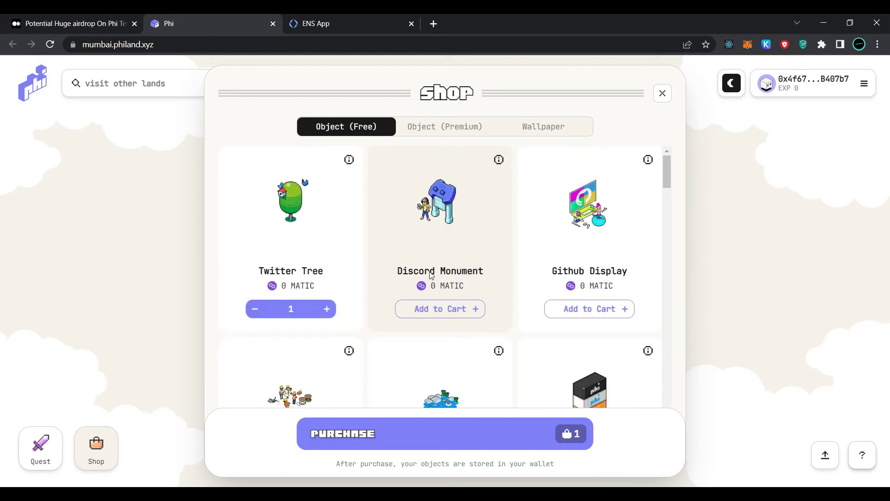
{"action": "left_click", "coordinate": [445, 309]}
{"action": "scroll", "coordinate": [516, 309], "scroll_direction": "down", "scroll_amount": 3}
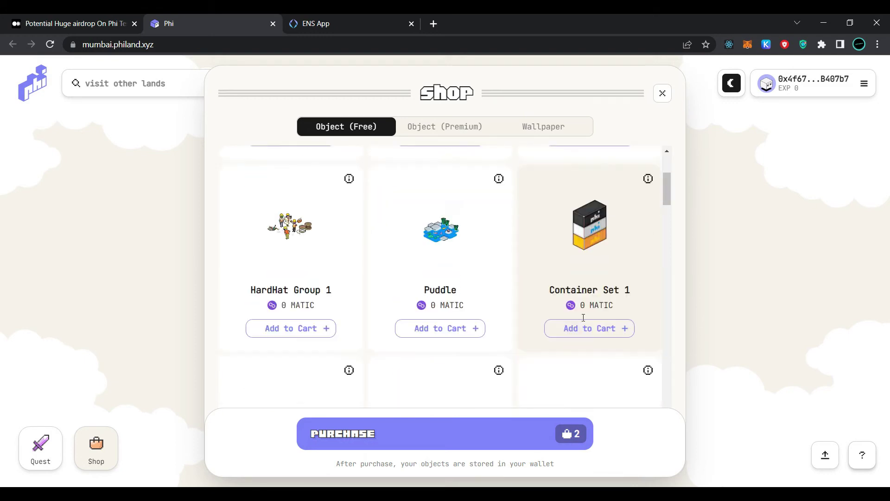
{"action": "left_click", "coordinate": [617, 327]}
{"action": "scroll", "coordinate": [463, 302], "scroll_direction": "down", "scroll_amount": 20}
{"action": "left_click", "coordinate": [486, 440]}
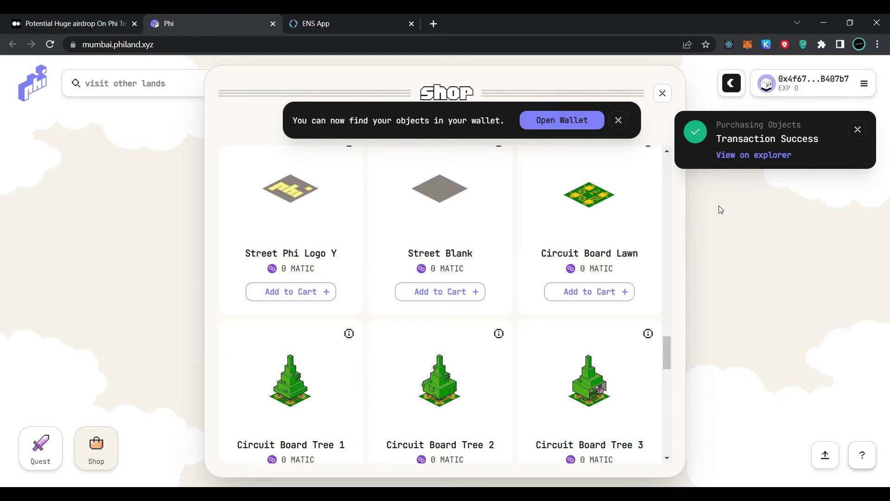
Step: Select all nine objects in the wallet and deposit them, approving the MetaMask transaction
{"action": "left_click", "coordinate": [662, 93]}
{"action": "left_click", "coordinate": [396, 452]}
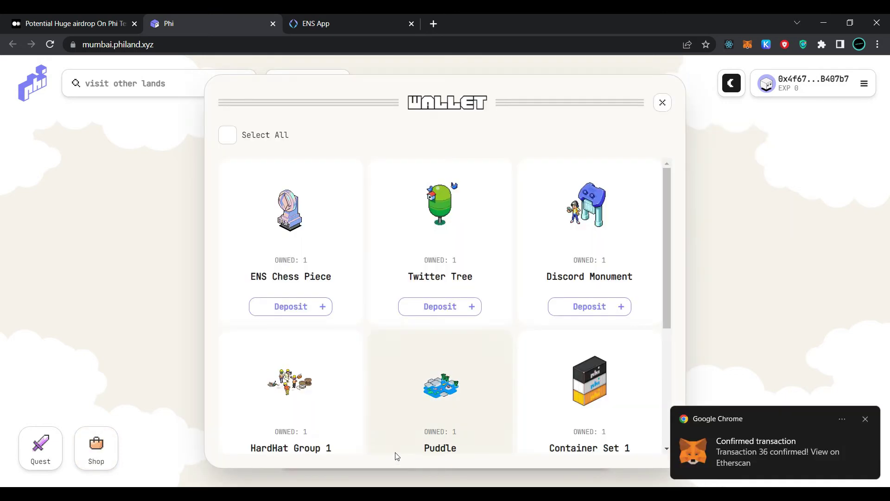
{"action": "scroll", "coordinate": [308, 274], "scroll_direction": "down", "scroll_amount": 1}
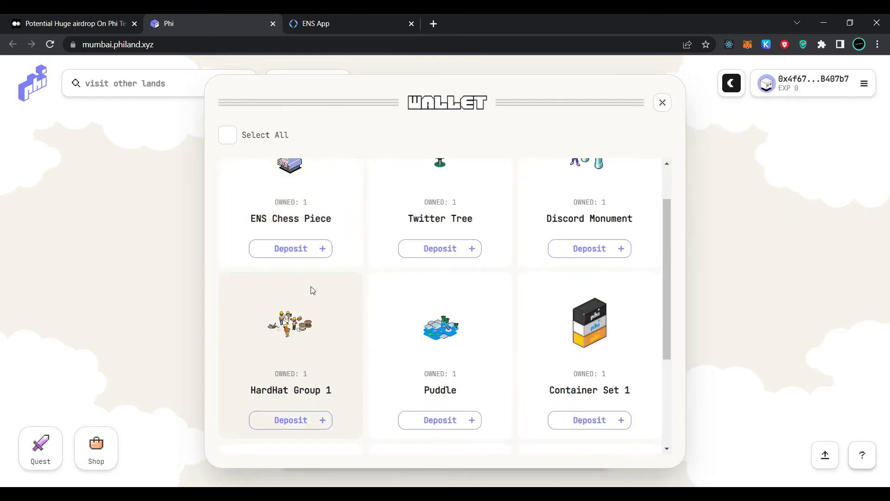
{"action": "scroll", "coordinate": [312, 261], "scroll_direction": "up", "scroll_amount": 1}
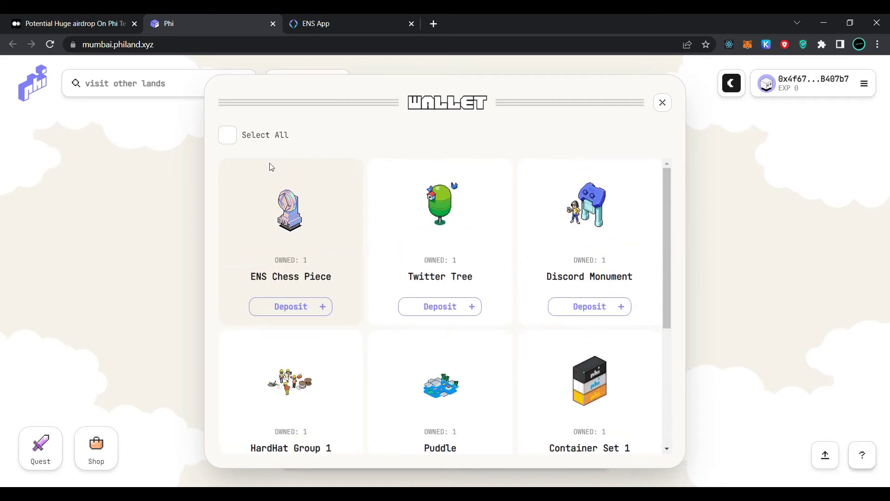
{"action": "left_click", "coordinate": [227, 136]}
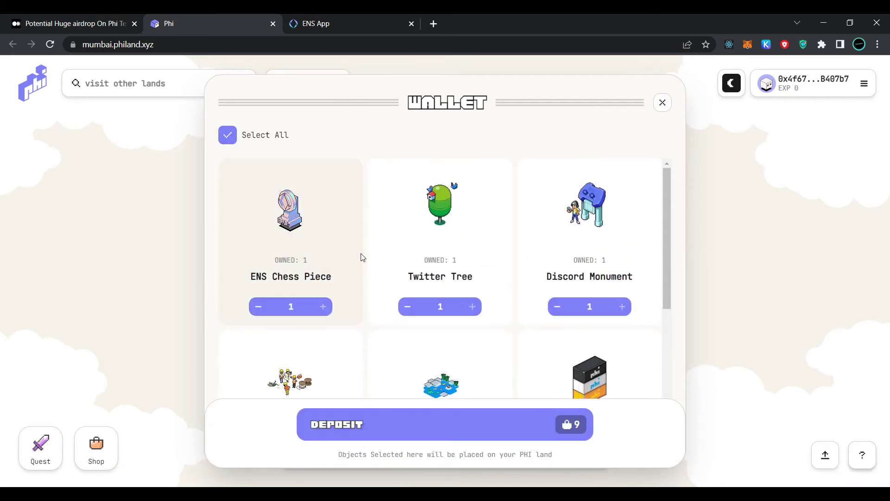
{"action": "scroll", "coordinate": [376, 288], "scroll_direction": "down", "scroll_amount": 4}
{"action": "left_click", "coordinate": [461, 433]}
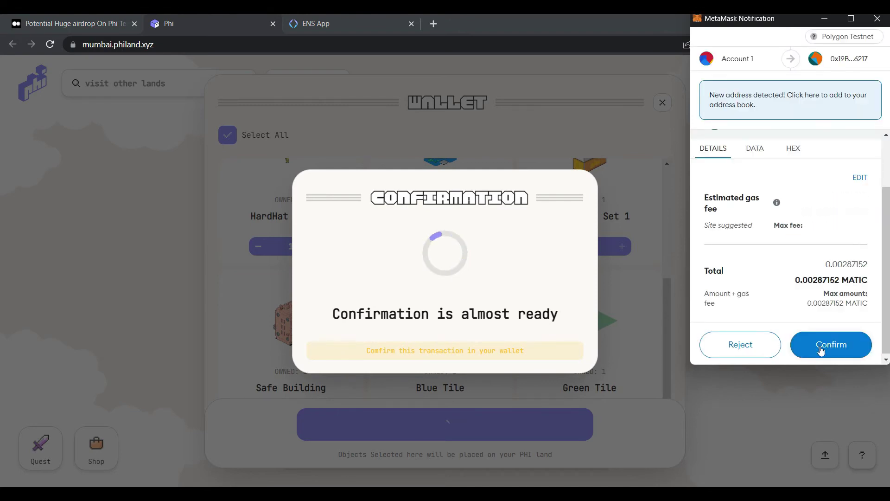
{"action": "left_click", "coordinate": [820, 343]}
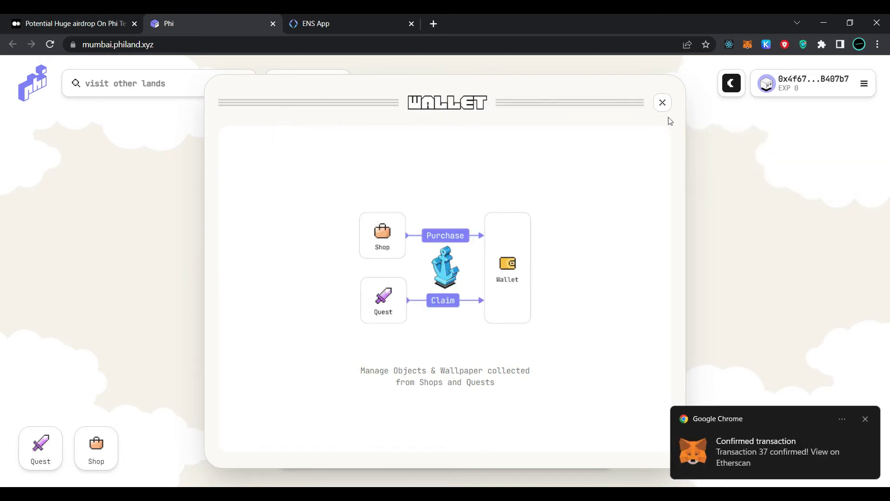
Step: Deposit the Discord Monument from the wallet, then start editing the land
{"action": "left_click", "coordinate": [662, 102]}
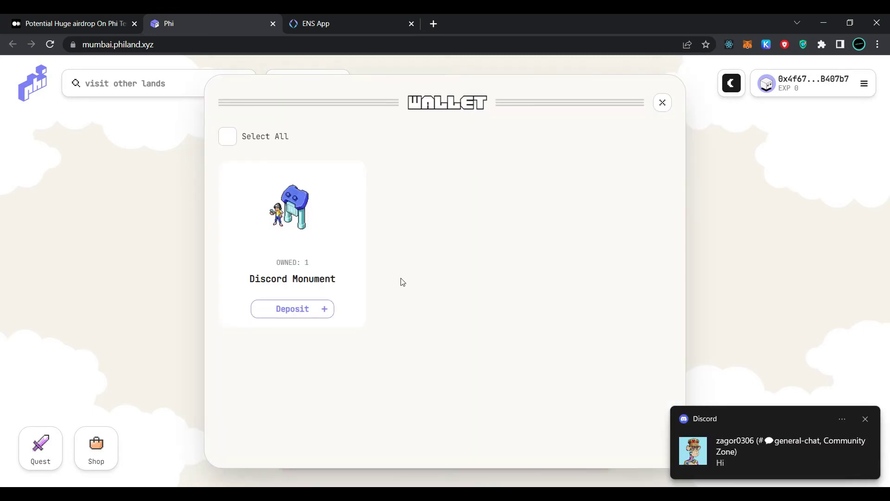
{"action": "left_click", "coordinate": [300, 314]}
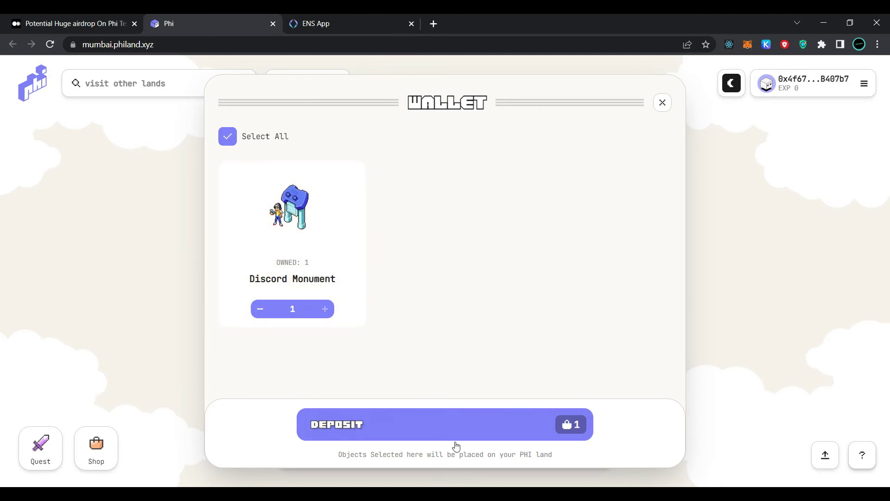
{"action": "left_click", "coordinate": [464, 435]}
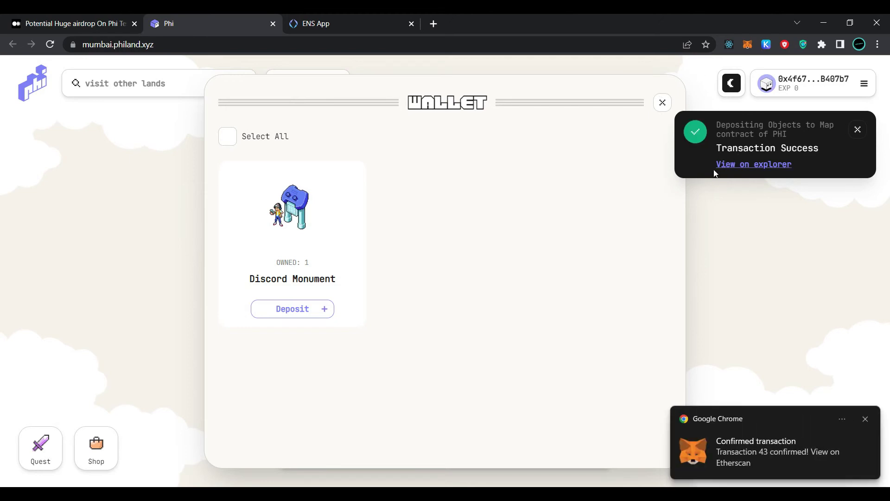
{"action": "left_click", "coordinate": [550, 120]}
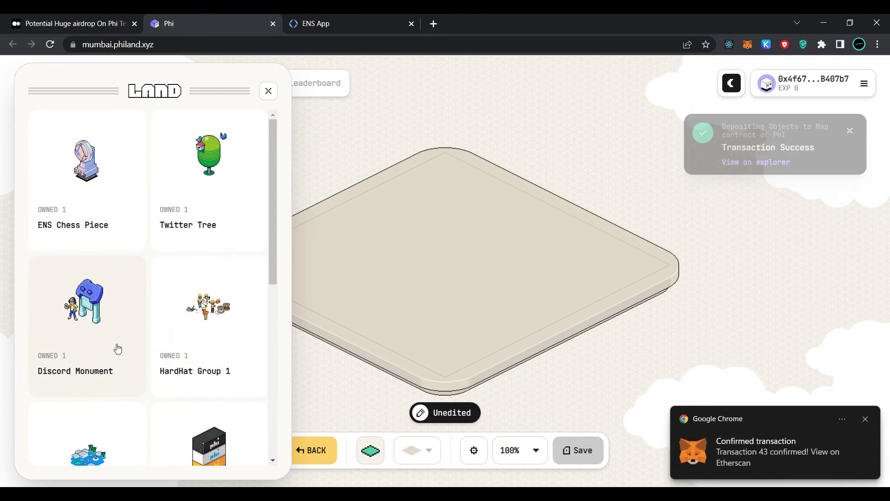
Step: Place the Discord Monument near the centre and the Safe Building to its right
{"action": "left_click", "coordinate": [118, 347]}
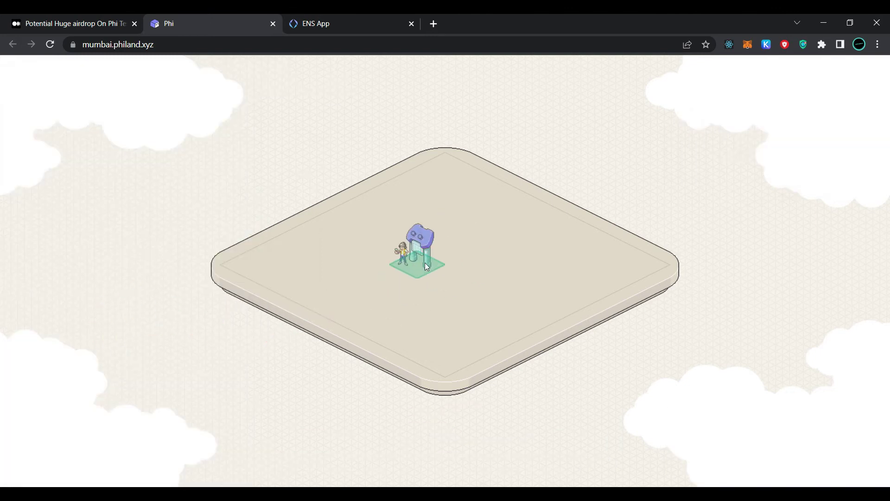
{"action": "left_click", "coordinate": [426, 266]}
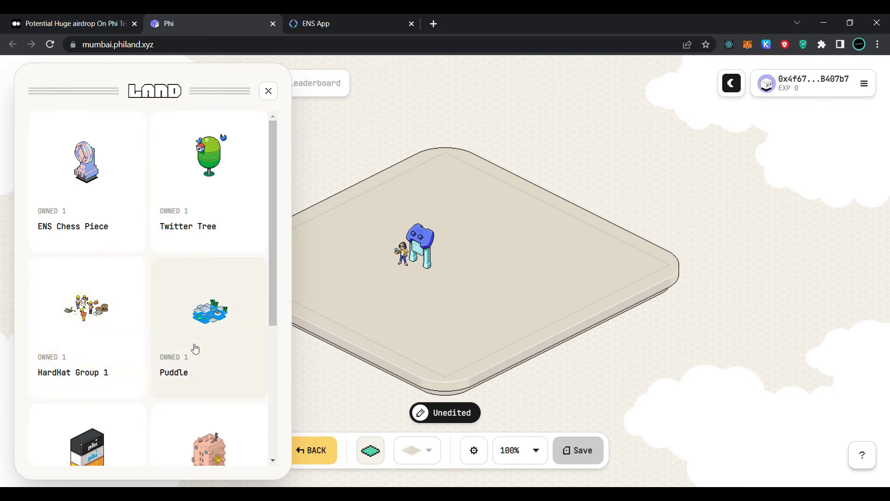
{"action": "scroll", "coordinate": [195, 348], "scroll_direction": "down", "scroll_amount": 3}
{"action": "left_click", "coordinate": [196, 318]}
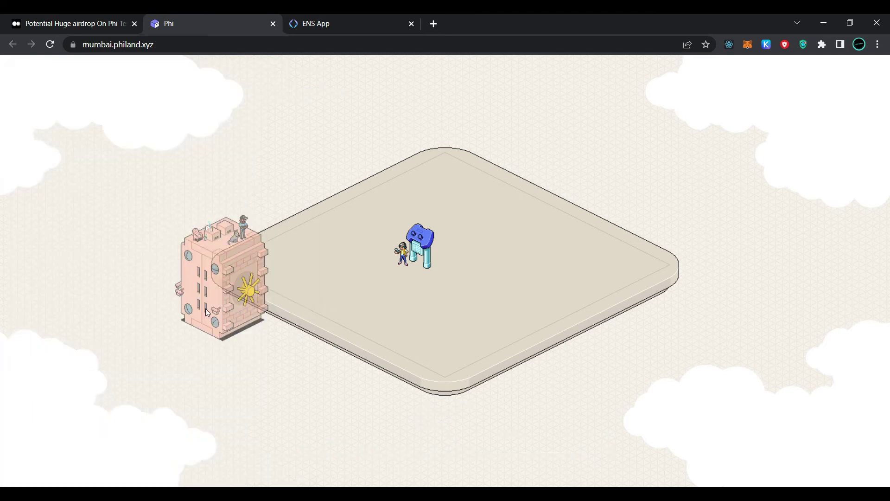
{"action": "left_click", "coordinate": [495, 271]}
{"action": "left_click_drag", "start_coordinate": [494, 270], "coordinate": [507, 263]}
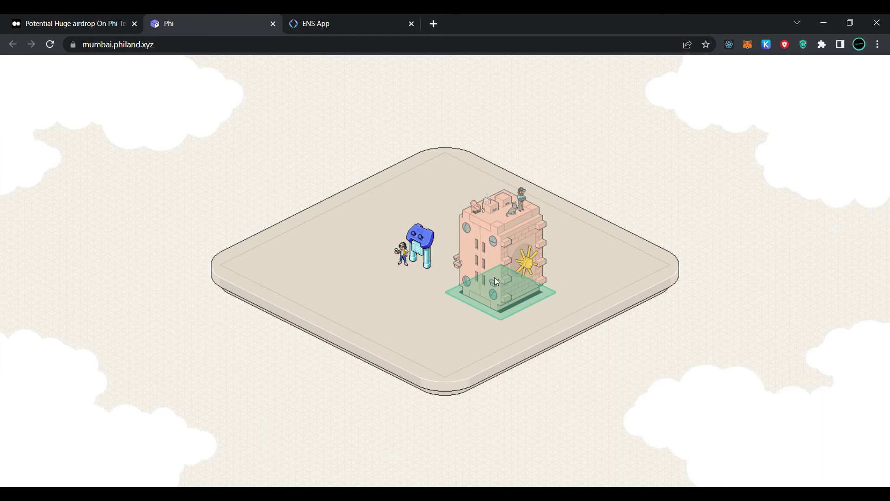
{"action": "left_click", "coordinate": [494, 281]}
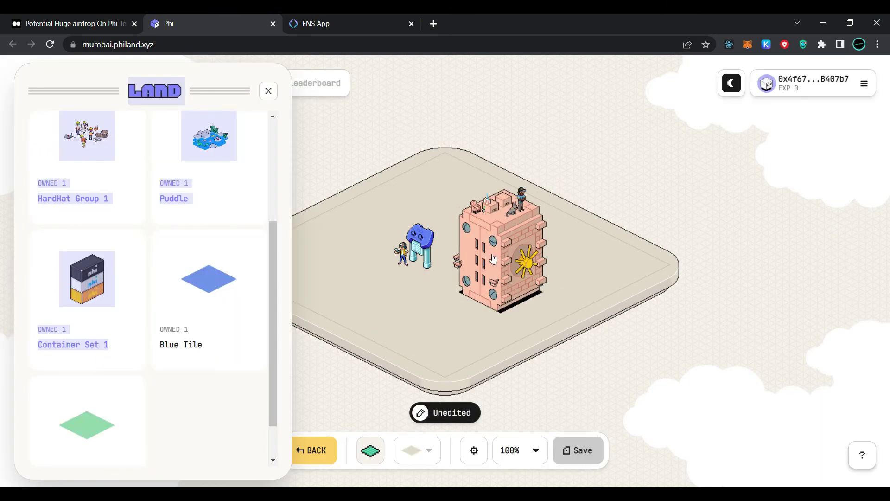
{"action": "left_click", "coordinate": [493, 259]}
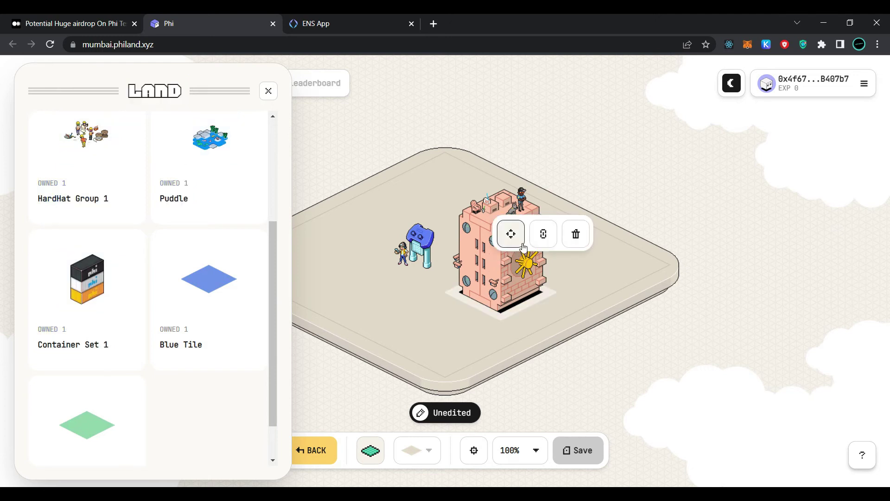
{"action": "left_click", "coordinate": [538, 239]}
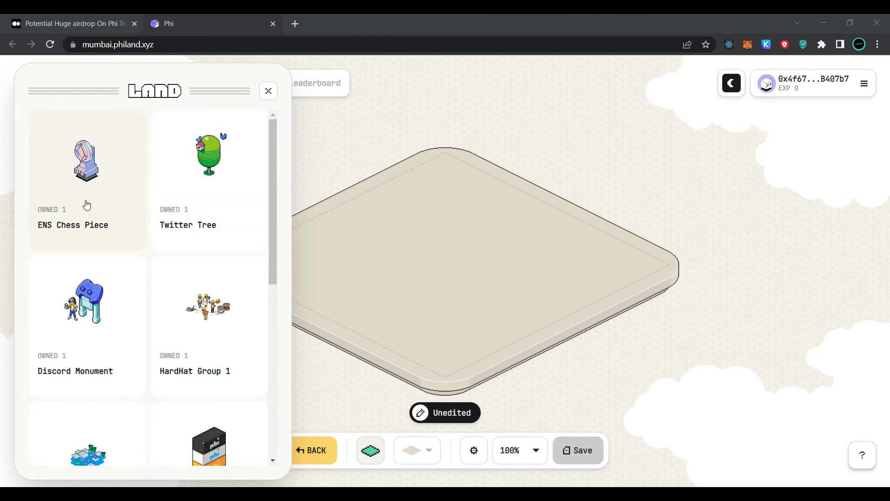
Step: Place the Twitter Tree at the land's top corner and the Puddle near the centre
{"action": "left_click", "coordinate": [180, 186]}
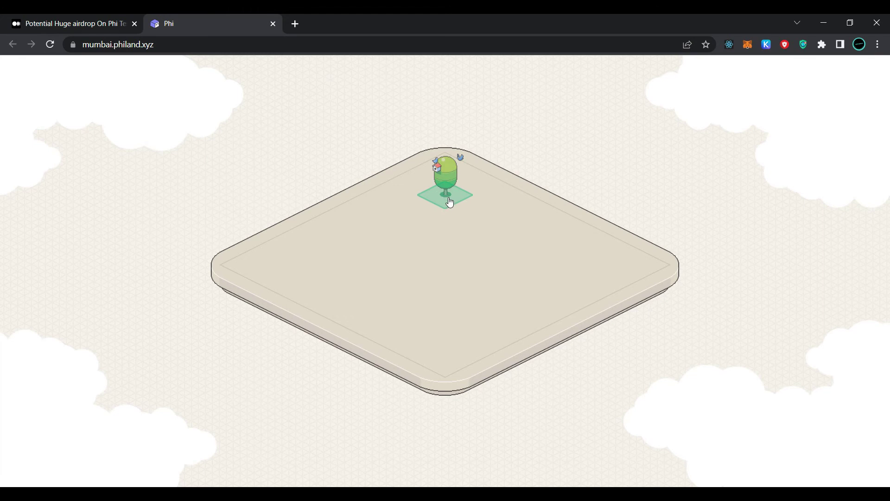
{"action": "left_click", "coordinate": [450, 202]}
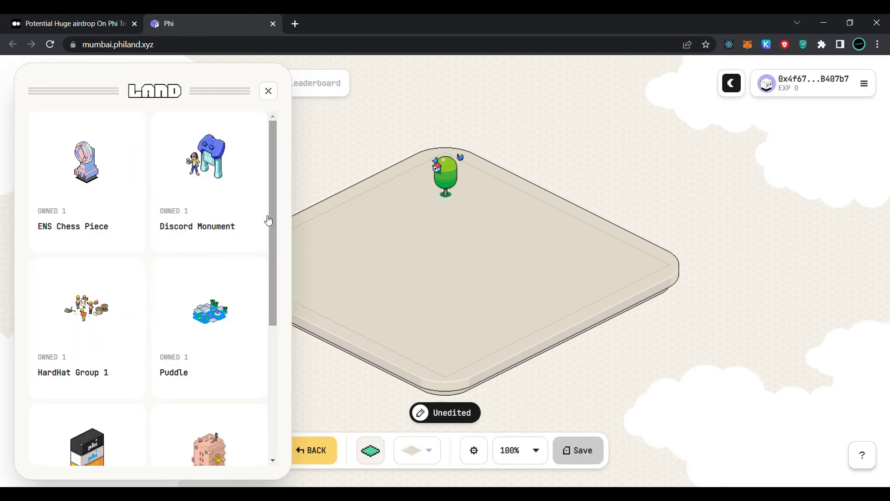
{"action": "left_click", "coordinate": [211, 321]}
{"action": "left_click", "coordinate": [452, 259]}
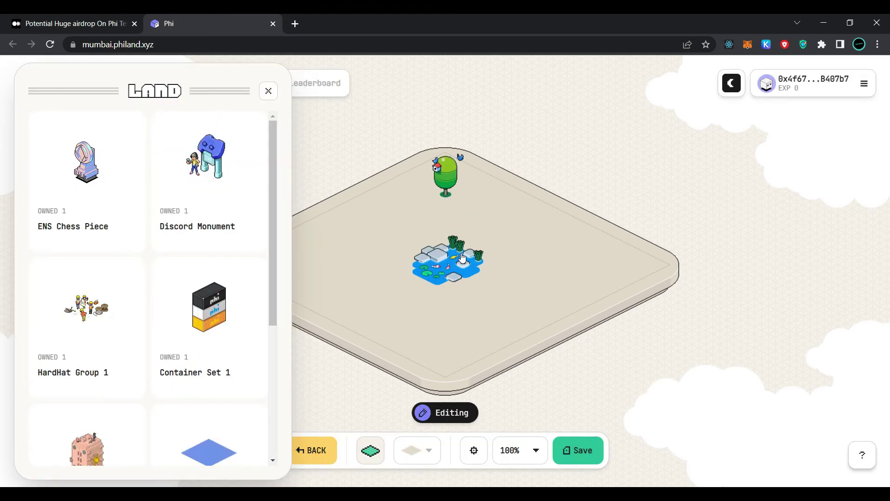
{"action": "left_click", "coordinate": [269, 92]}
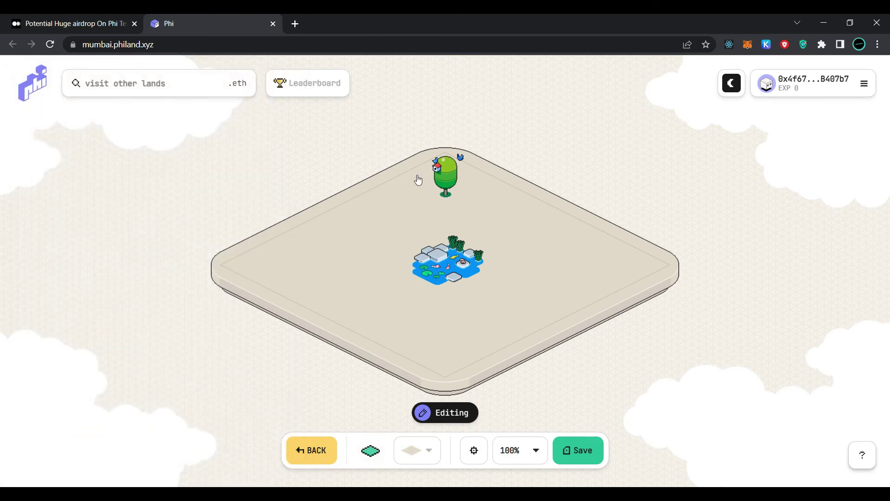
Step: Give the Twitter Tree a link titled 'twitte' pointing to twitter.com
{"action": "left_click", "coordinate": [455, 187]}
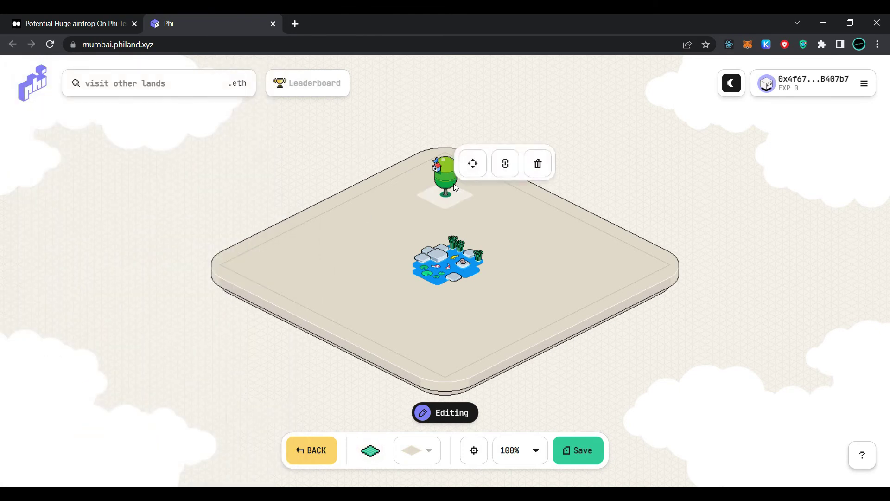
{"action": "left_click", "coordinate": [506, 163]}
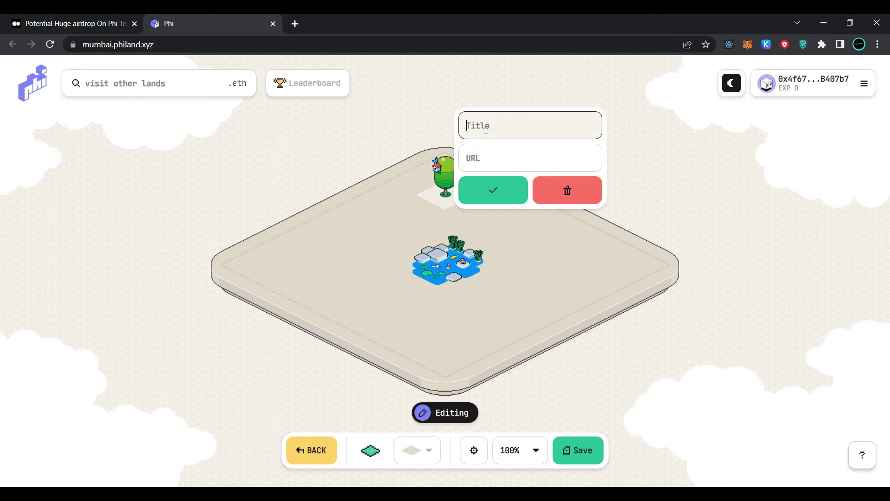
{"action": "type", "text": "twitter"}
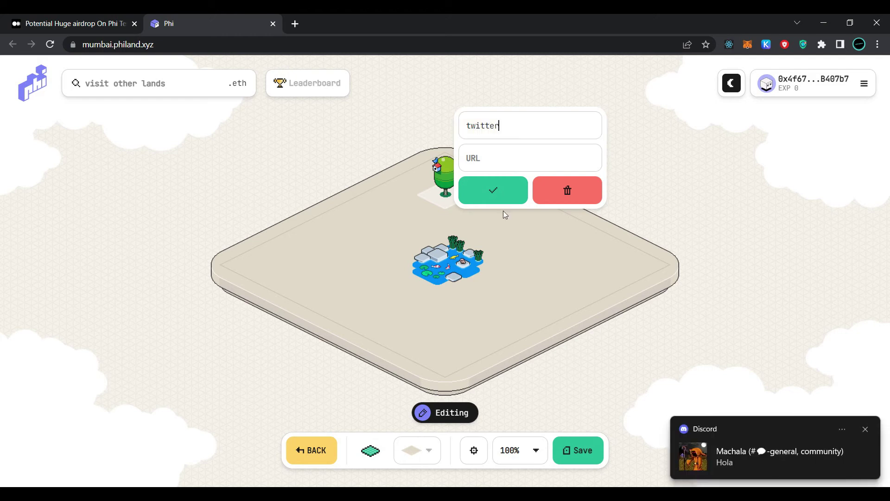
{"action": "left_click", "coordinate": [490, 166]}
{"action": "type", "text": "twiitter.com"}
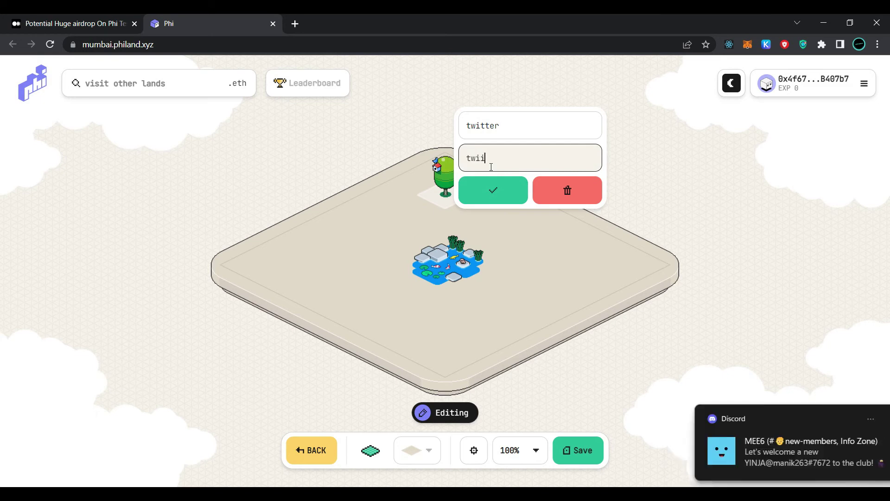
{"action": "left_click", "coordinate": [512, 192]}
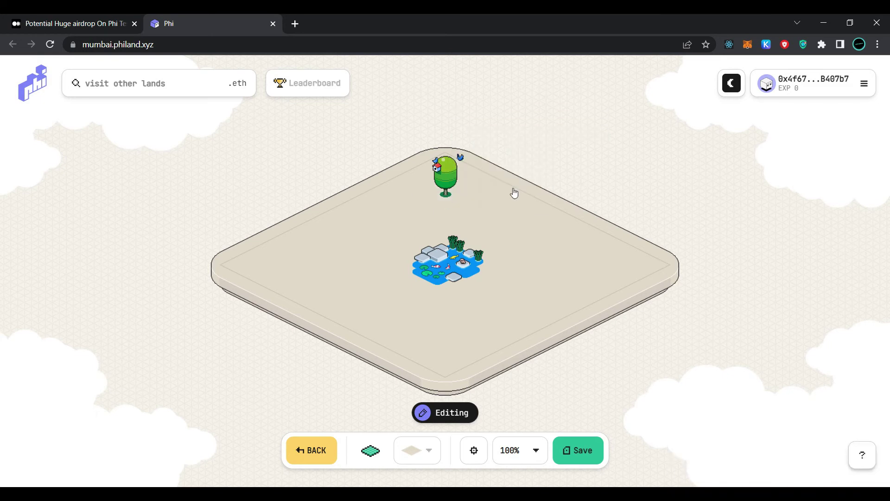
Step: Give the pond a link titled 'pool' with URL pool1.com, fixing the mistyped comma
{"action": "left_click", "coordinate": [464, 263]}
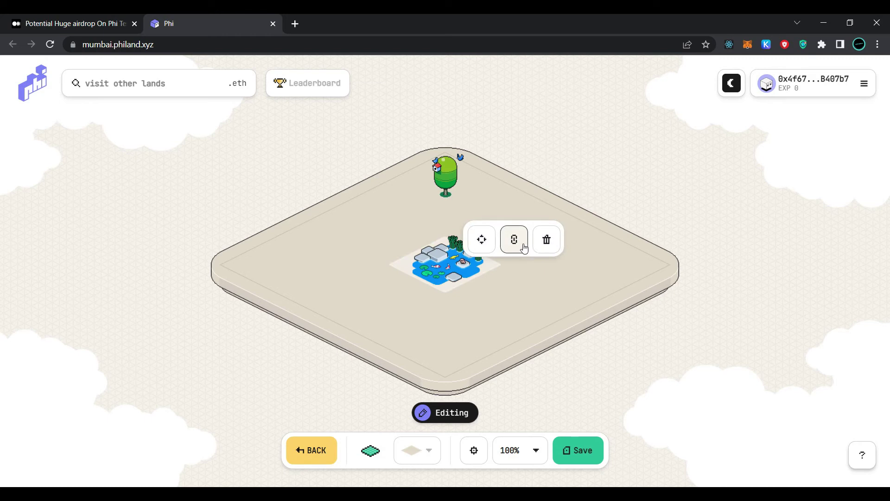
{"action": "left_click", "coordinate": [520, 245]}
{"action": "left_click", "coordinate": [492, 200]}
{"action": "type", "text": "pool"}
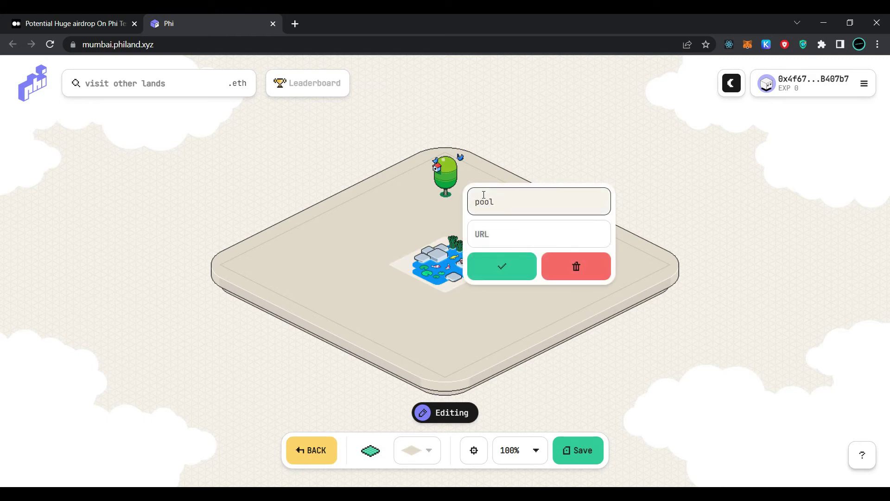
{"action": "key", "text": "Tab"}
{"action": "type", "text": "pool1,com"}
{"action": "key", "text": "BackSpace"}
{"action": "type", "text": ".com"}
{"action": "left_click", "coordinate": [497, 266]}
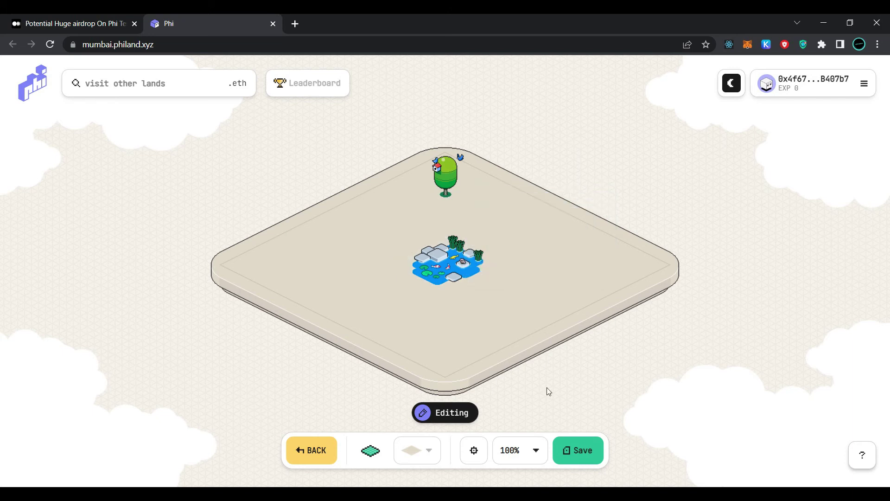
Step: Save the land edits on-chain and approve the transaction in MetaMask
{"action": "left_click", "coordinate": [582, 458]}
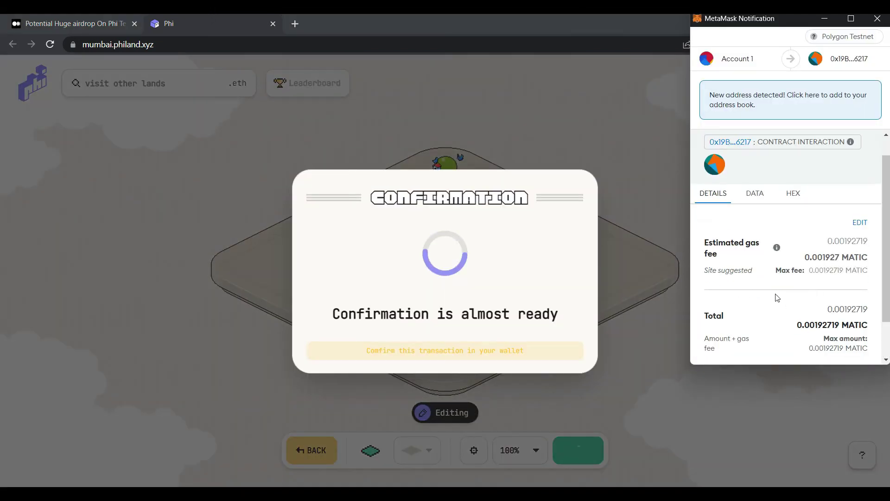
{"action": "scroll", "coordinate": [773, 324], "scroll_direction": "down", "scroll_amount": 2}
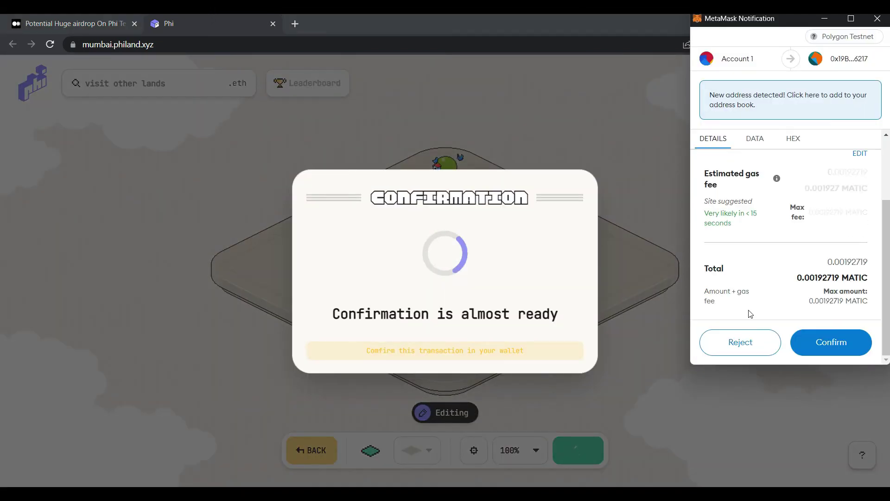
{"action": "left_click", "coordinate": [833, 343]}
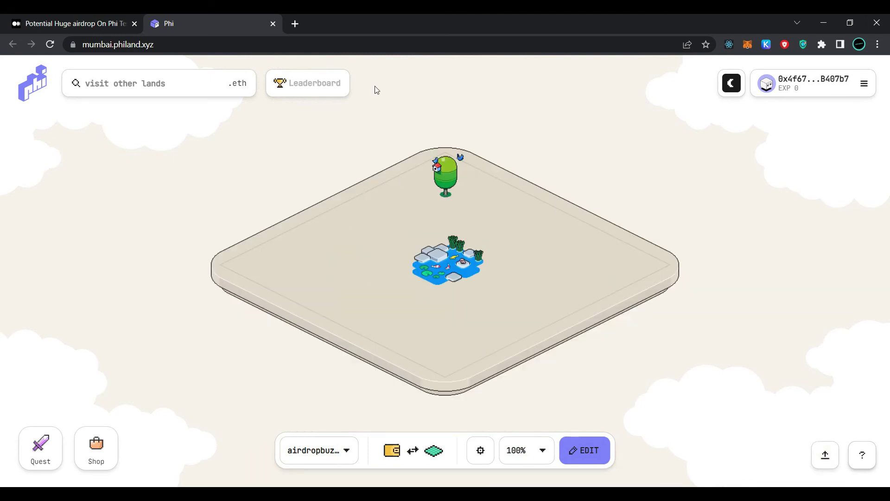
{"action": "left_click", "coordinate": [826, 455]}
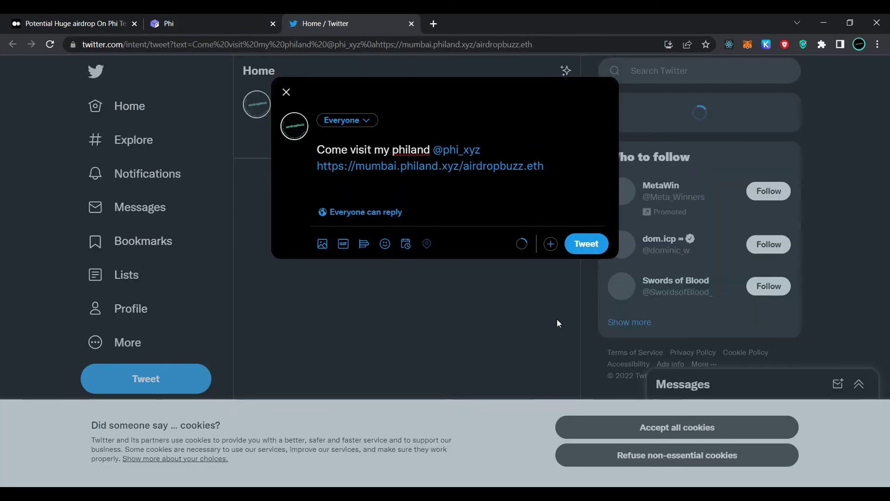
{"action": "left_click", "coordinate": [590, 245]}
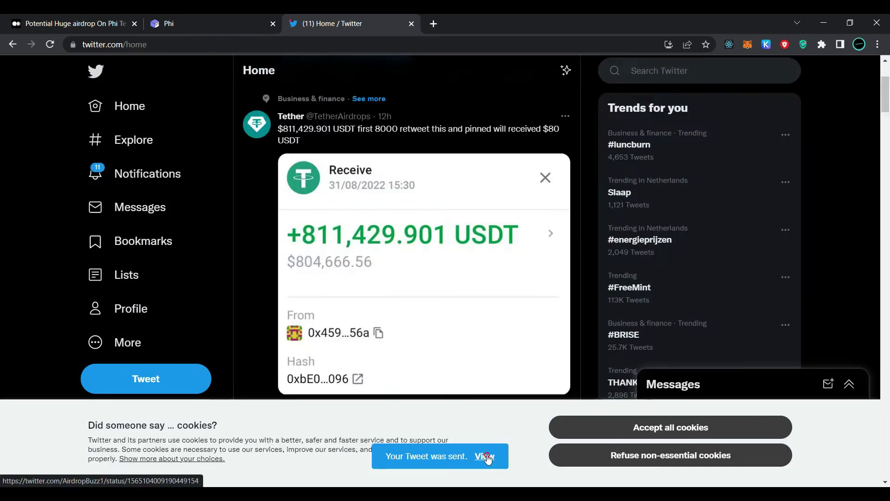
{"action": "left_click", "coordinate": [480, 455]}
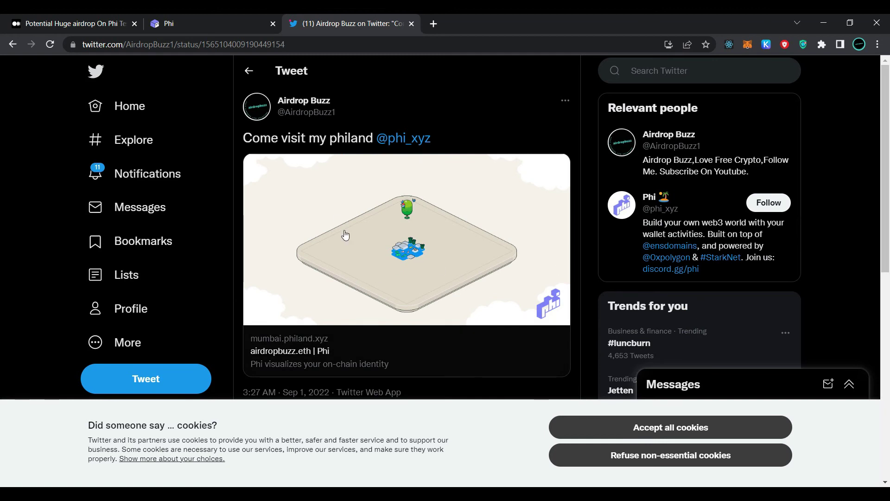
{"action": "left_click", "coordinate": [226, 16]}
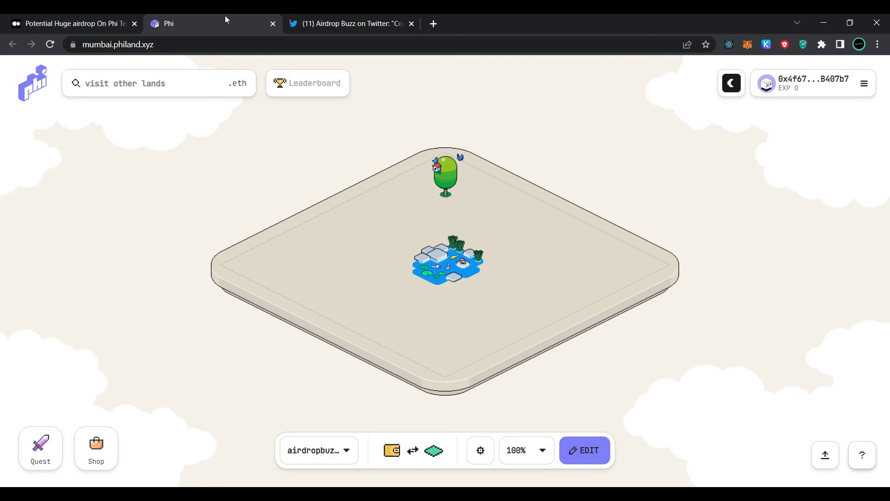
Step: Follow the forms.gle feedback link in the Medium guide article to the Phi survey
{"action": "left_click", "coordinate": [88, 15]}
{"action": "scroll", "coordinate": [404, 250], "scroll_direction": "up", "scroll_amount": 1}
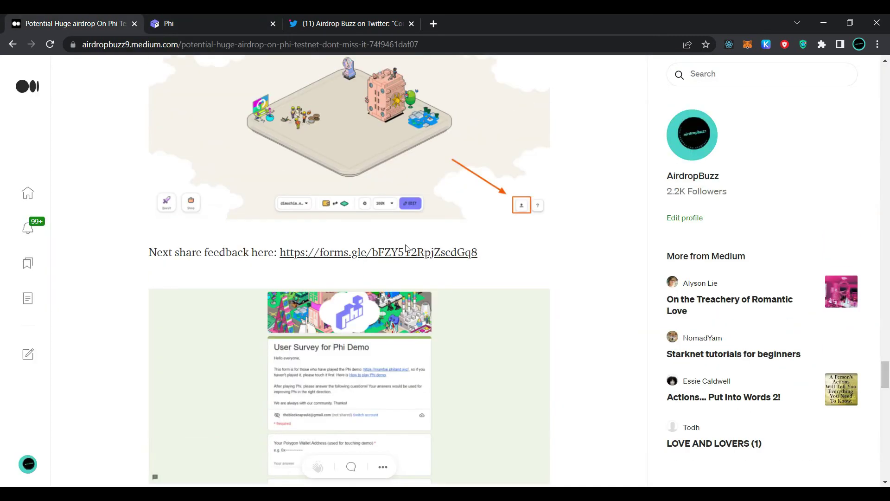
{"action": "left_click", "coordinate": [349, 271]}
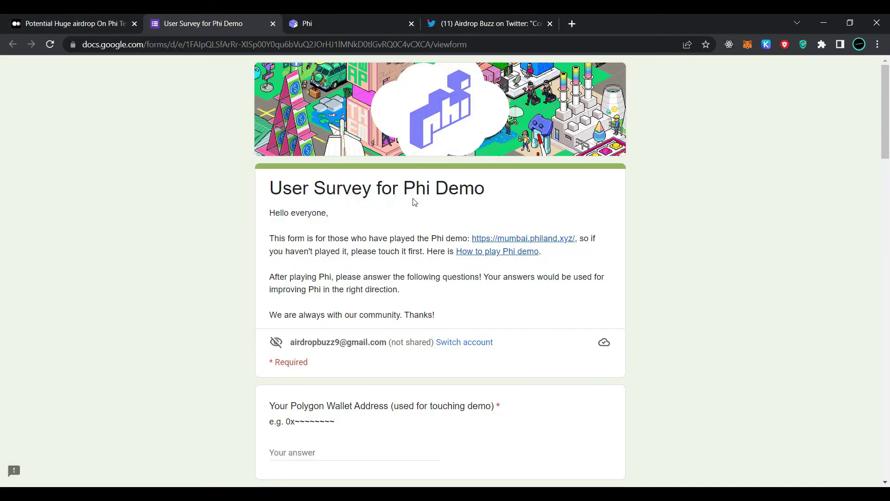
Step: Paste the Polygon wallet address and the ENS name into the survey's first two answers
{"action": "scroll", "coordinate": [322, 291], "scroll_direction": "down", "scroll_amount": 3}
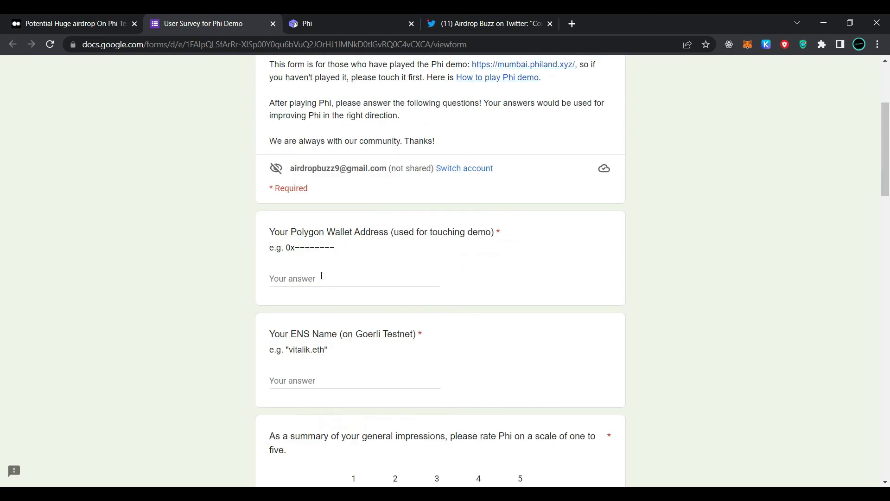
{"action": "left_click", "coordinate": [322, 276]}
{"action": "key", "text": "ctrl+v"}
{"action": "key", "text": "Tab"}
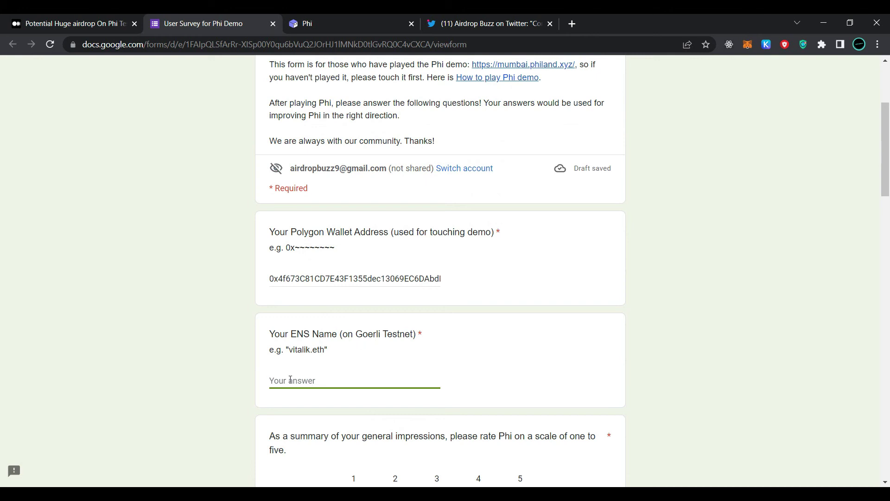
{"action": "type", "text": "airdropbuzz.eth"}
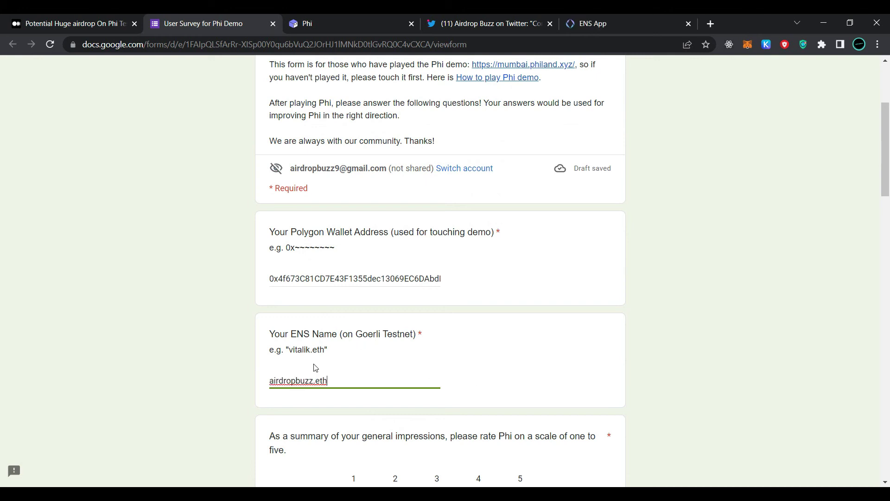
Step: Rate Phi 5 out of 5 on the survey's rating scale
{"action": "scroll", "coordinate": [354, 353], "scroll_direction": "down", "scroll_amount": 3}
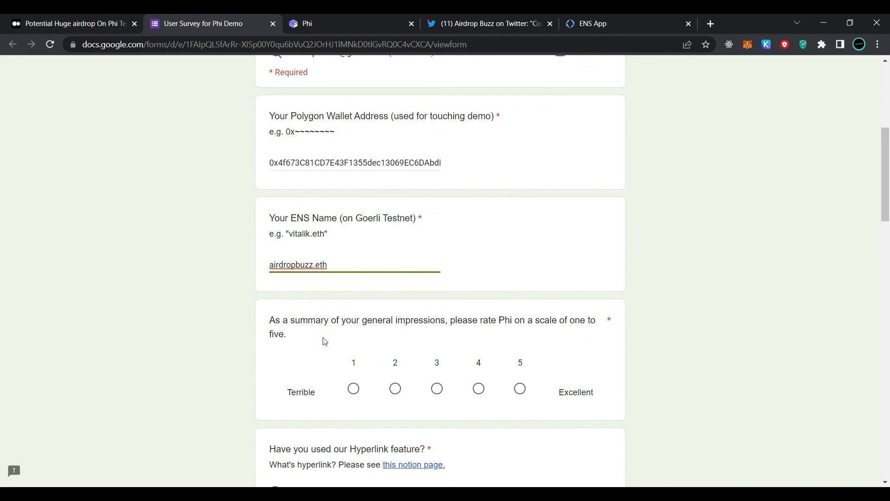
{"action": "scroll", "coordinate": [417, 342], "scroll_direction": "down", "scroll_amount": 1}
{"action": "left_click", "coordinate": [518, 341]}
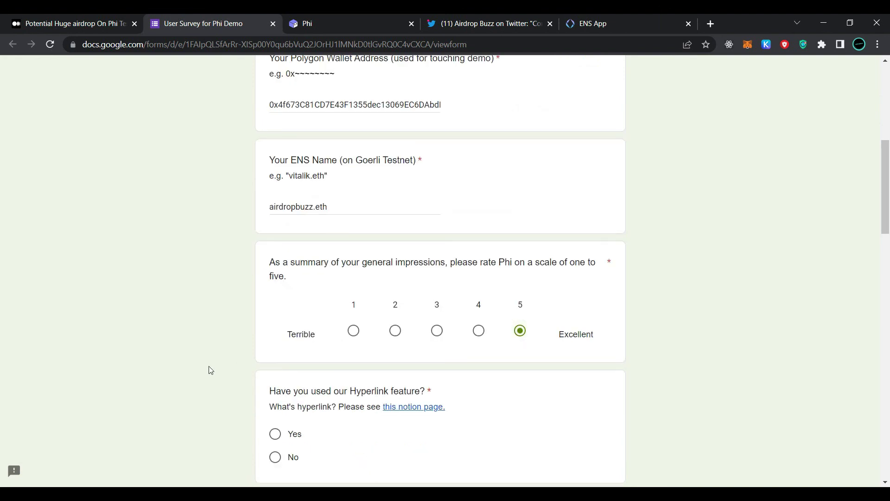
{"action": "scroll", "coordinate": [319, 382], "scroll_direction": "down", "scroll_amount": 1}
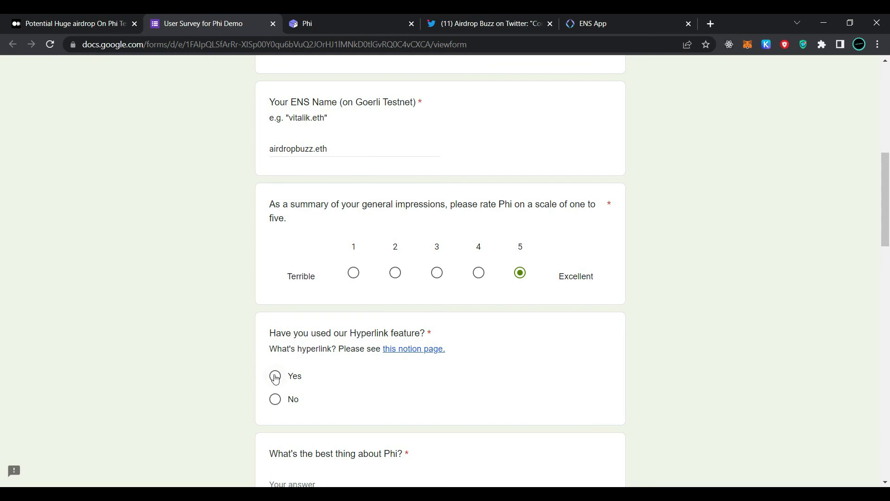
{"action": "scroll", "coordinate": [276, 379], "scroll_direction": "down", "scroll_amount": 1}
Step: Answer Yes to using Hyperlink and click into the best-part, improvements and Quest answer fields
{"action": "left_click", "coordinate": [276, 317]}
{"action": "scroll", "coordinate": [284, 366], "scroll_direction": "down", "scroll_amount": 3}
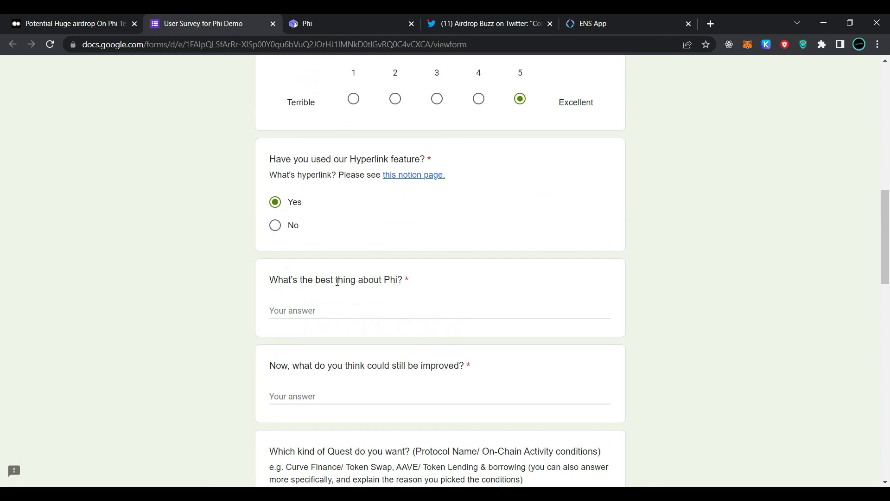
{"action": "left_click", "coordinate": [353, 313]}
{"action": "scroll", "coordinate": [333, 331], "scroll_direction": "down", "scroll_amount": 3}
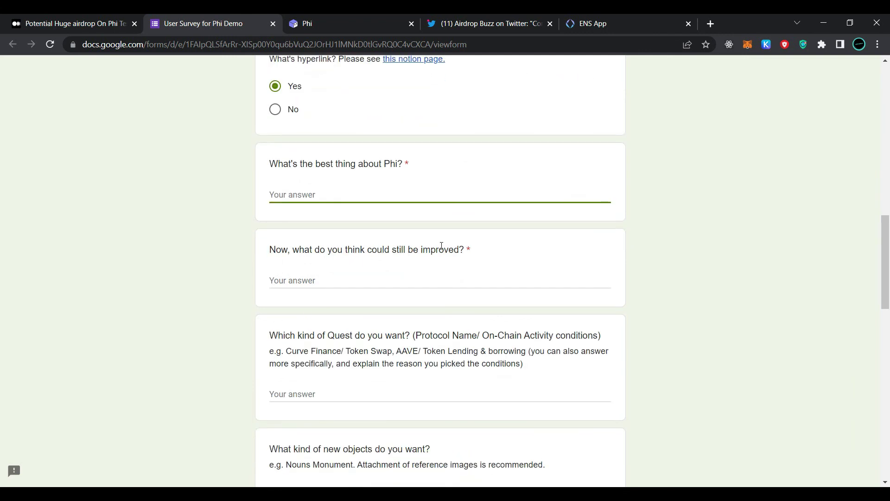
{"action": "left_click", "coordinate": [351, 287]}
{"action": "scroll", "coordinate": [324, 278], "scroll_direction": "down", "scroll_amount": 3}
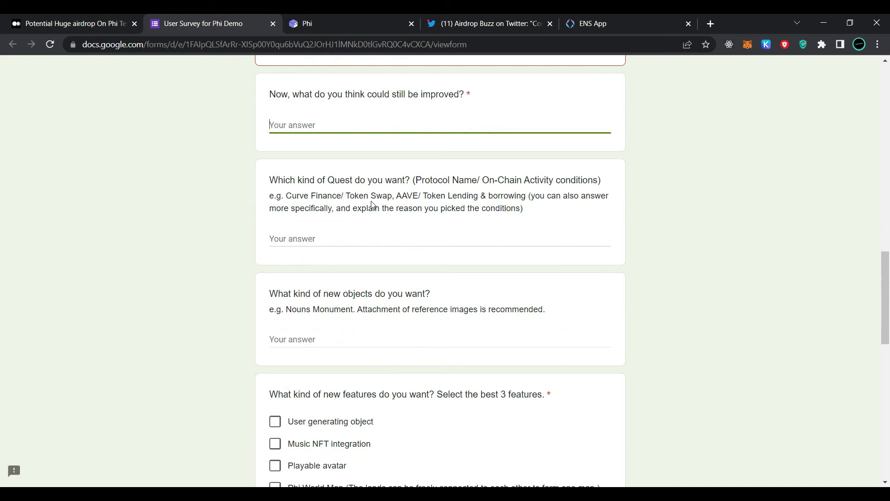
{"action": "left_click", "coordinate": [294, 237]}
Step: Scroll down the survey to reach the Submit button
{"action": "scroll", "coordinate": [290, 205], "scroll_direction": "down", "scroll_amount": 2}
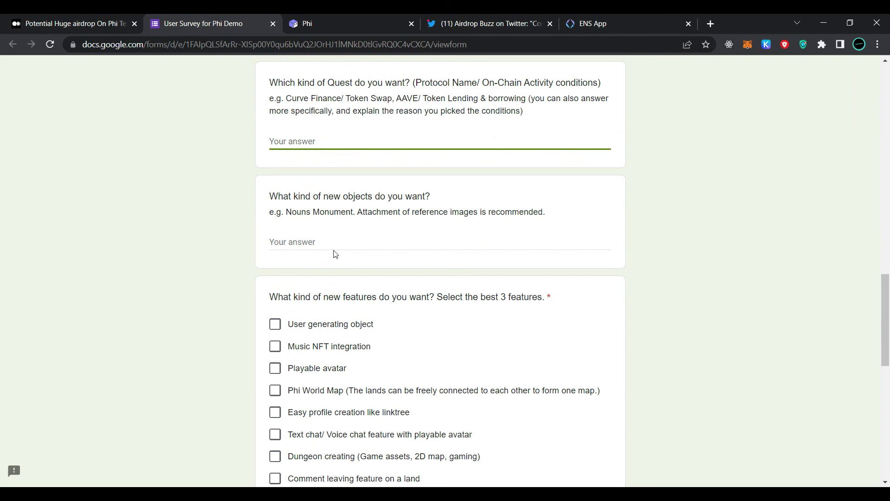
{"action": "scroll", "coordinate": [288, 313], "scroll_direction": "down", "scroll_amount": 1}
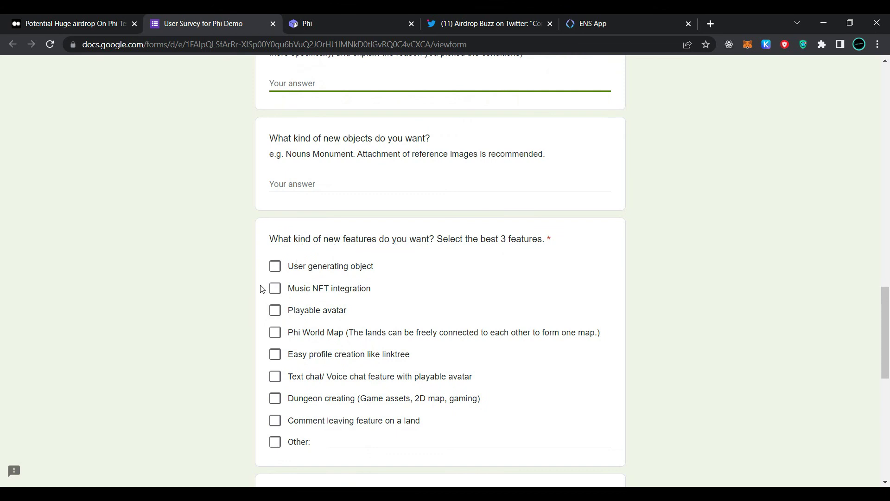
{"action": "scroll", "coordinate": [282, 400], "scroll_direction": "down", "scroll_amount": 4}
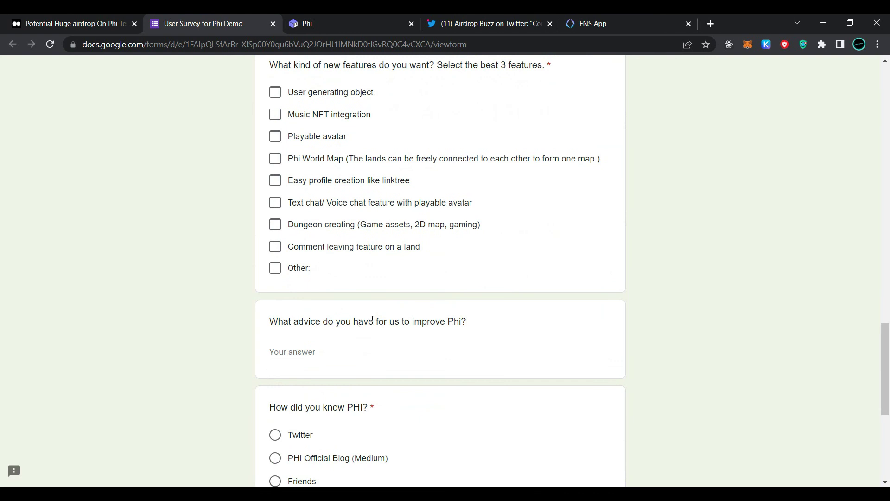
{"action": "scroll", "coordinate": [403, 333], "scroll_direction": "down", "scroll_amount": 3}
{"action": "scroll", "coordinate": [317, 247], "scroll_direction": "down", "scroll_amount": 1}
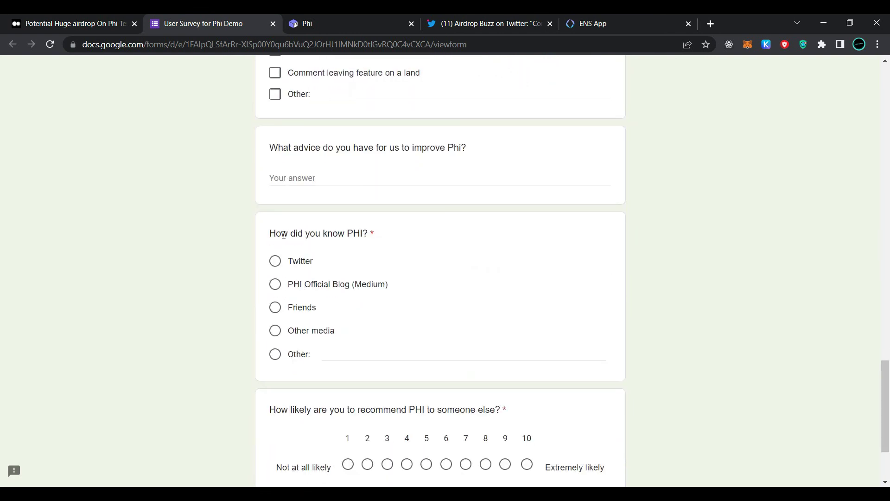
{"action": "scroll", "coordinate": [329, 259], "scroll_direction": "down", "scroll_amount": 1}
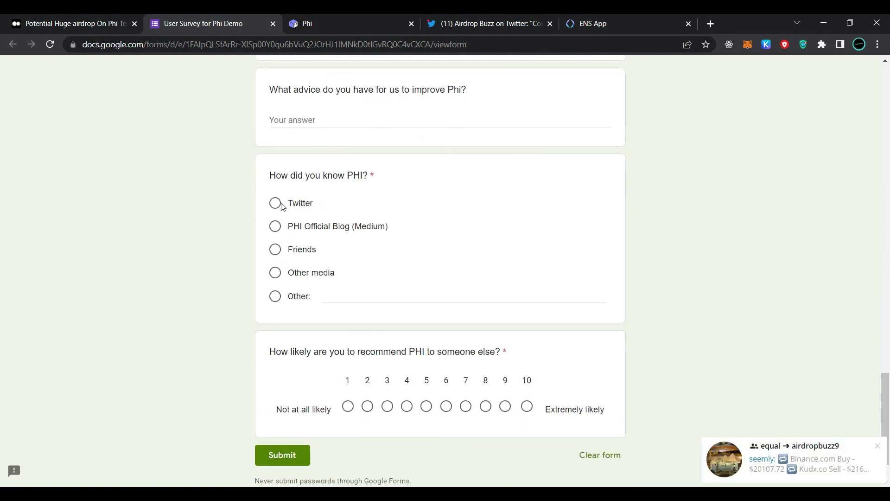
{"action": "scroll", "coordinate": [296, 289], "scroll_direction": "down", "scroll_amount": 1}
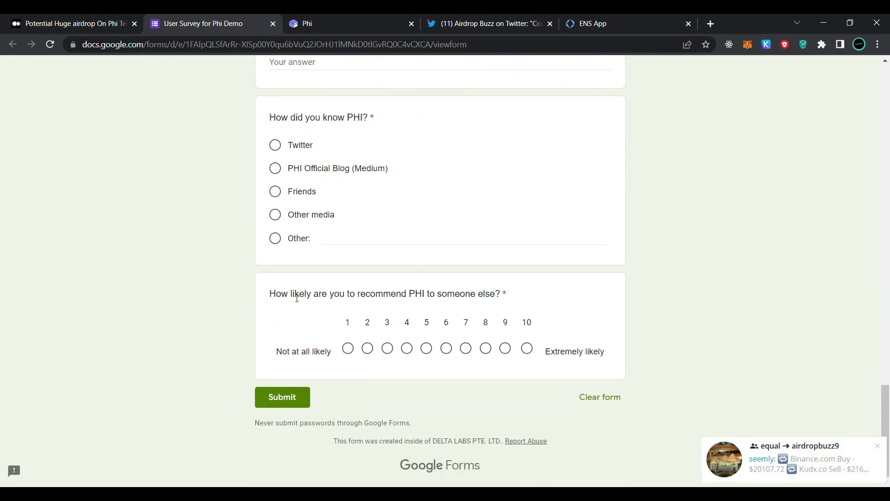